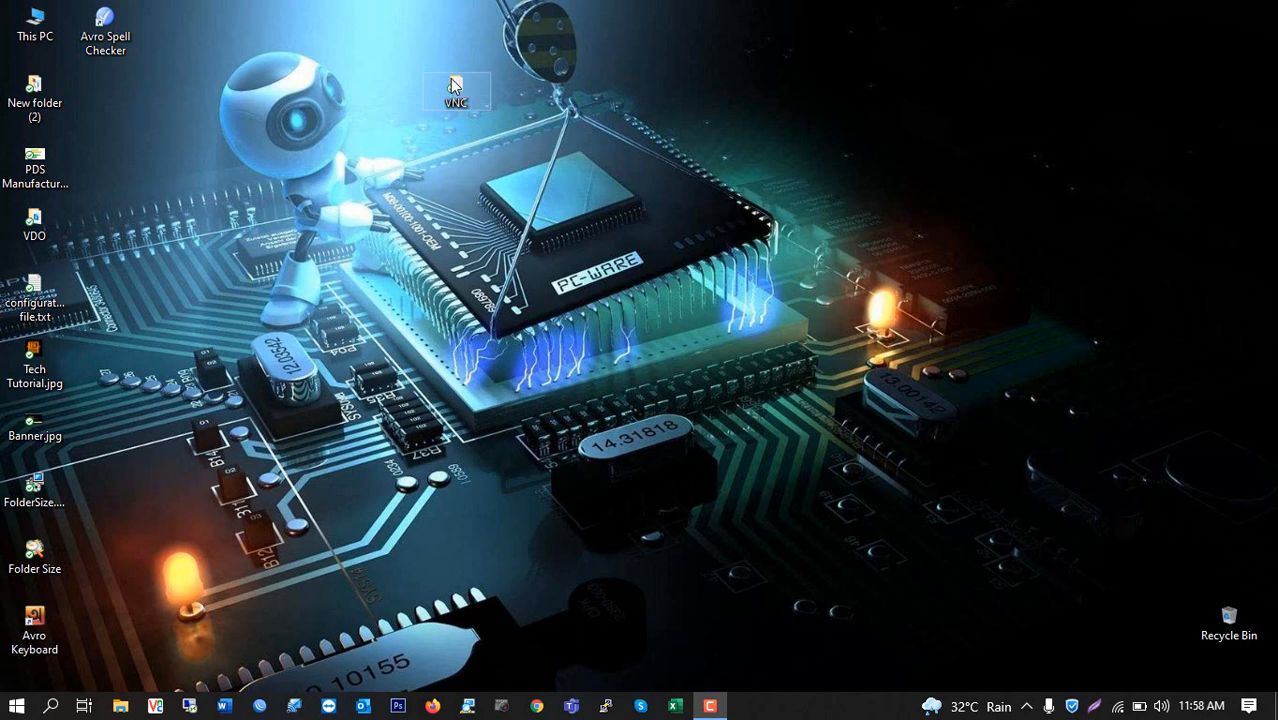
# Open the VNC folder on the desktop and launch the VNC-5.0.5-Windows.exe installer.
pyautogui.doubleClick(457, 90)
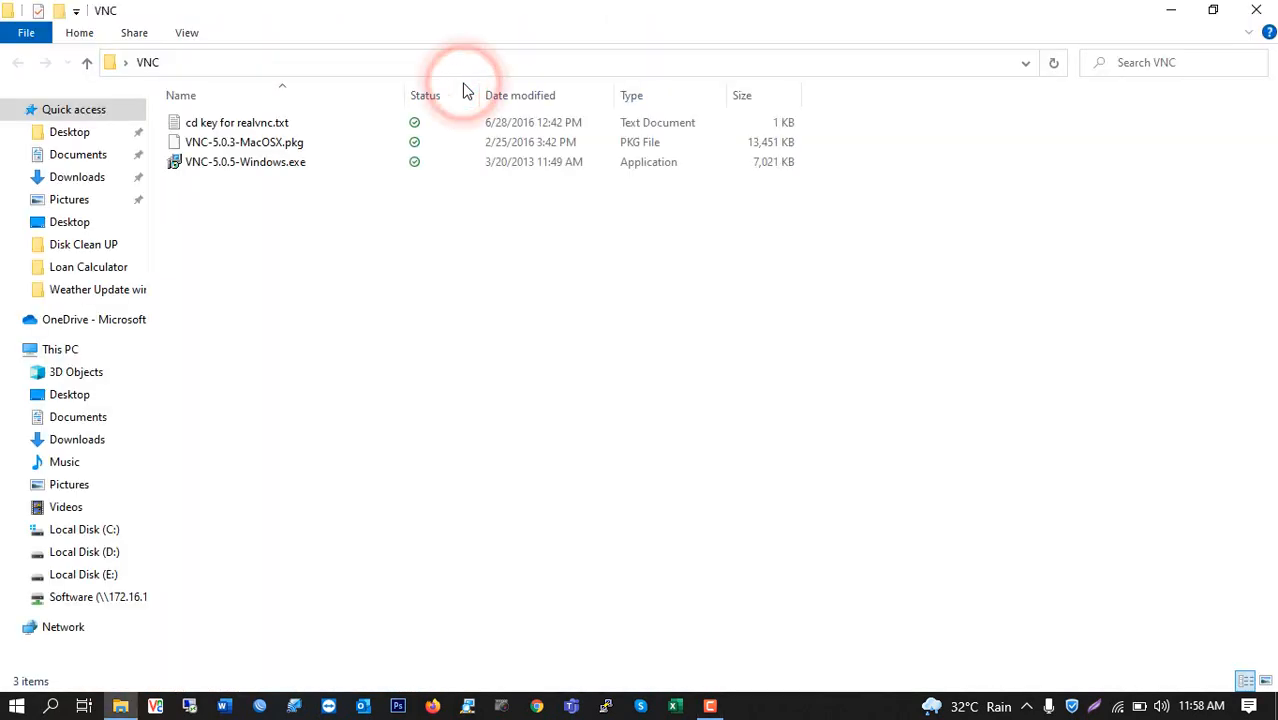
pyautogui.click(227, 216)
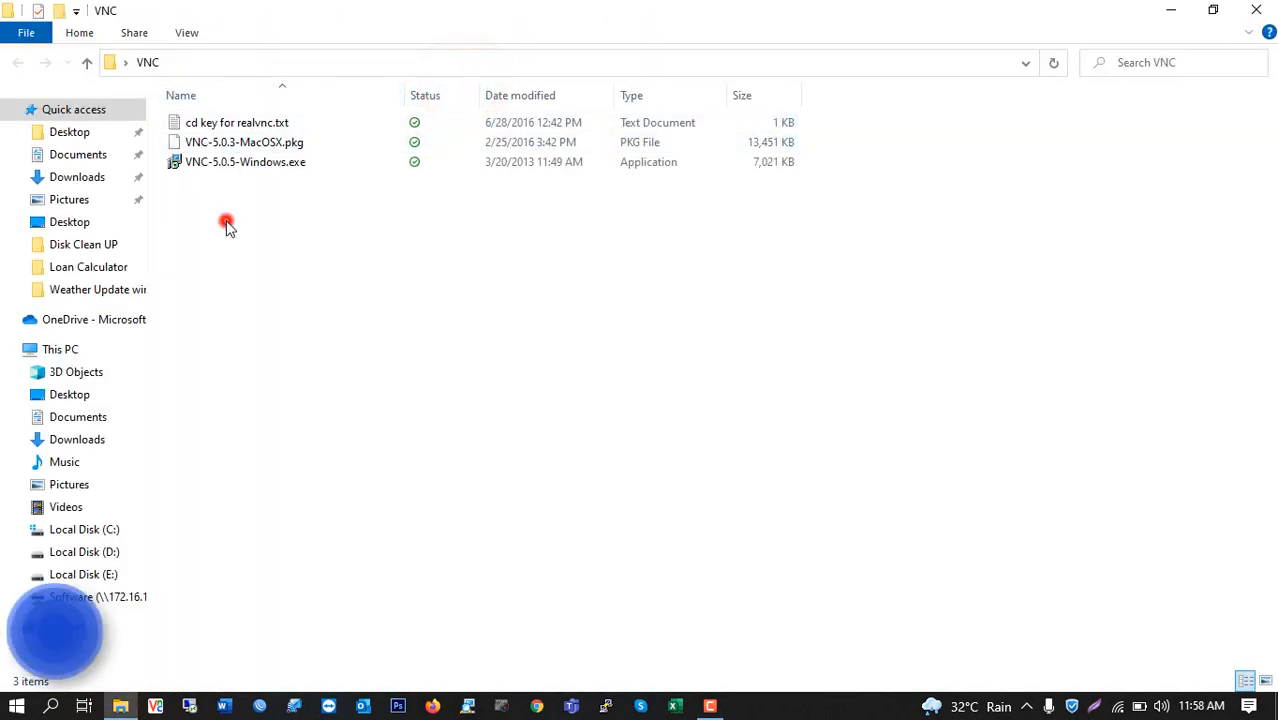
pyautogui.click(248, 144)
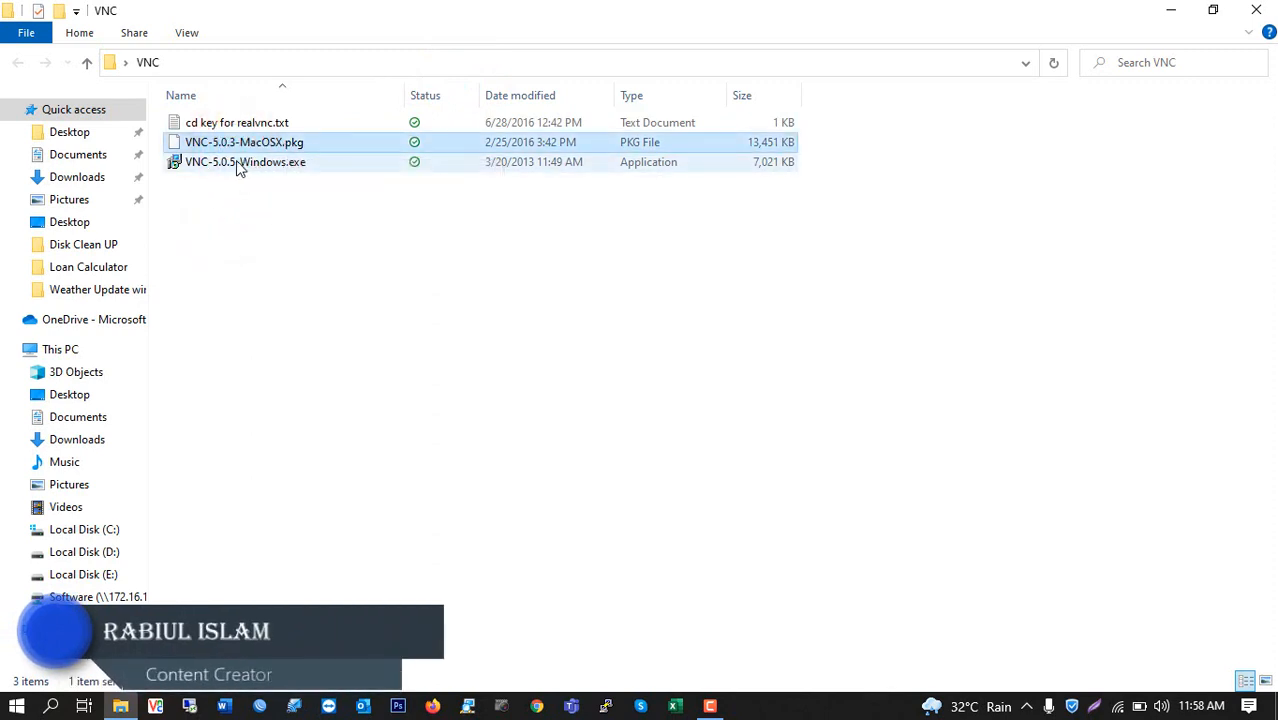
pyautogui.click(235, 203)
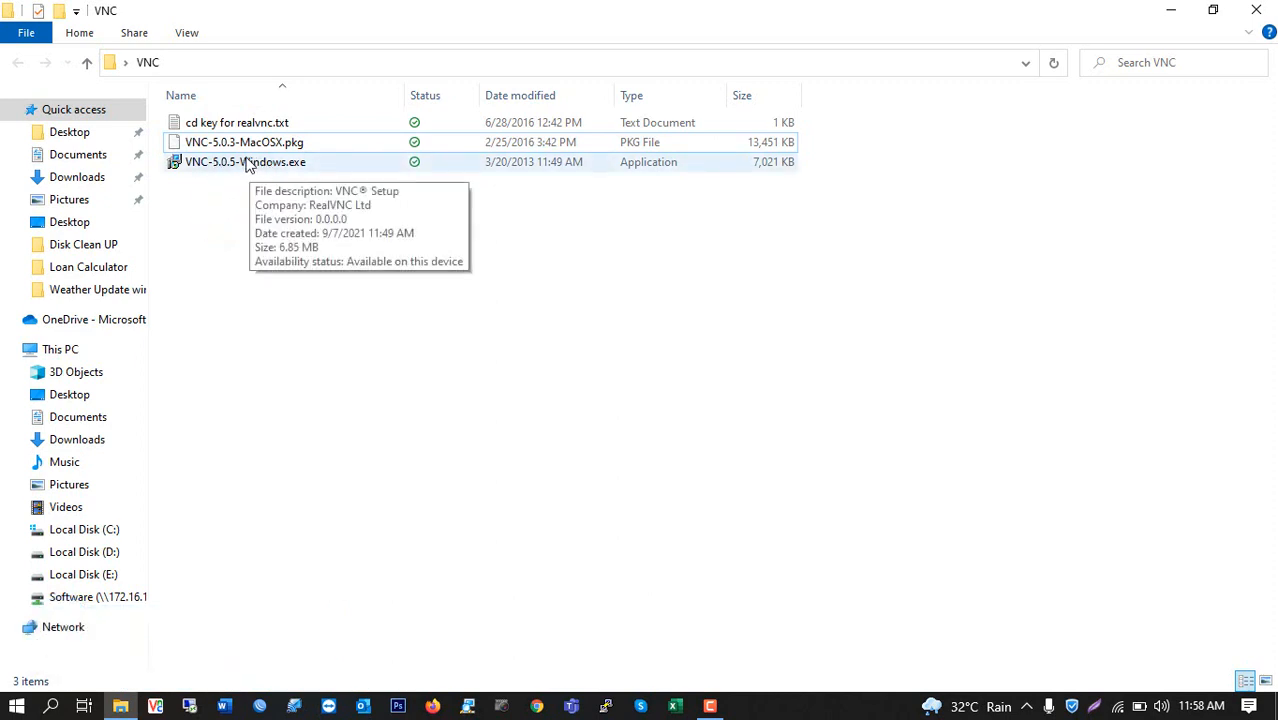
pyautogui.doubleClick(247, 163)
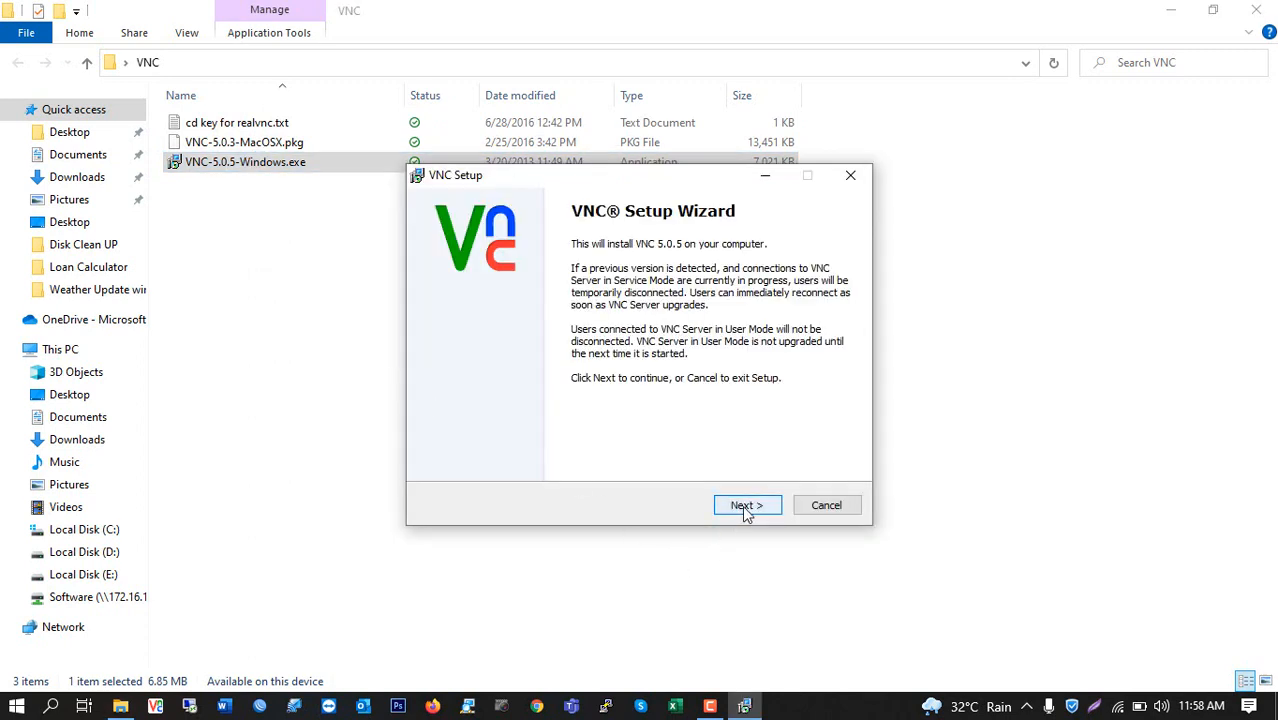
# Start the VNC Setup Wizard and accept the end user license agreement.
pyautogui.click(745, 506)
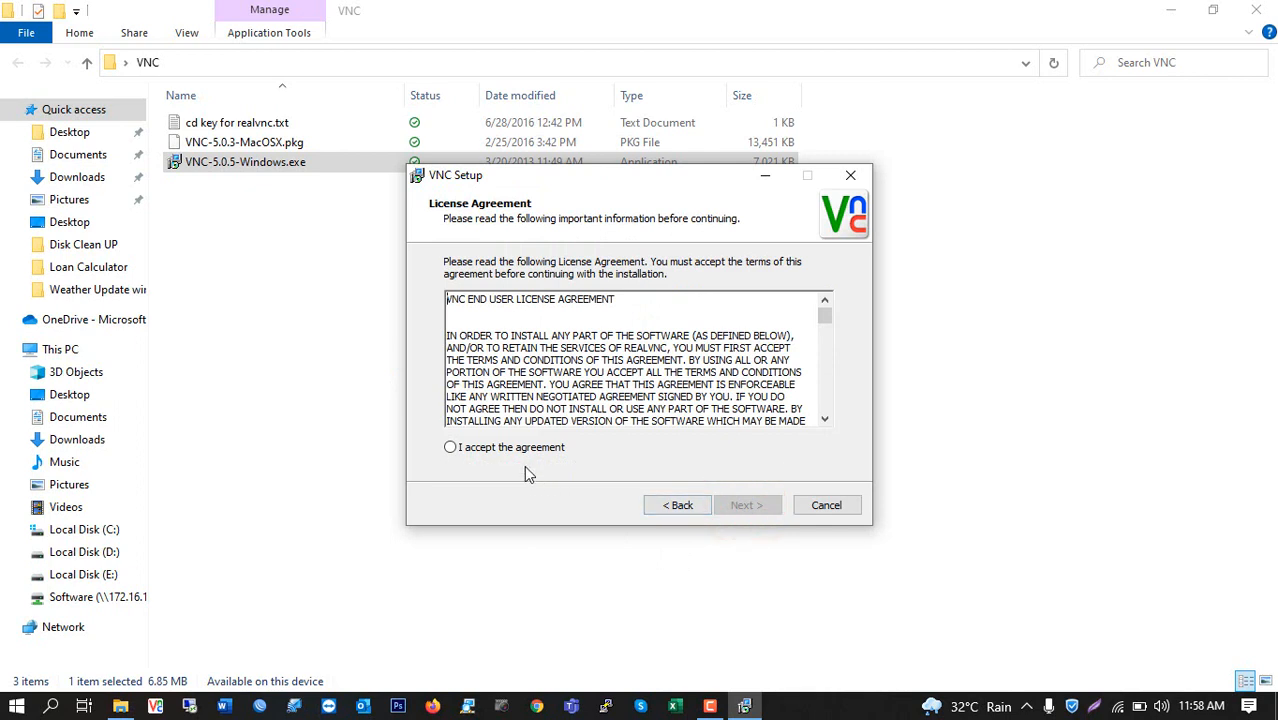
pyautogui.click(450, 447)
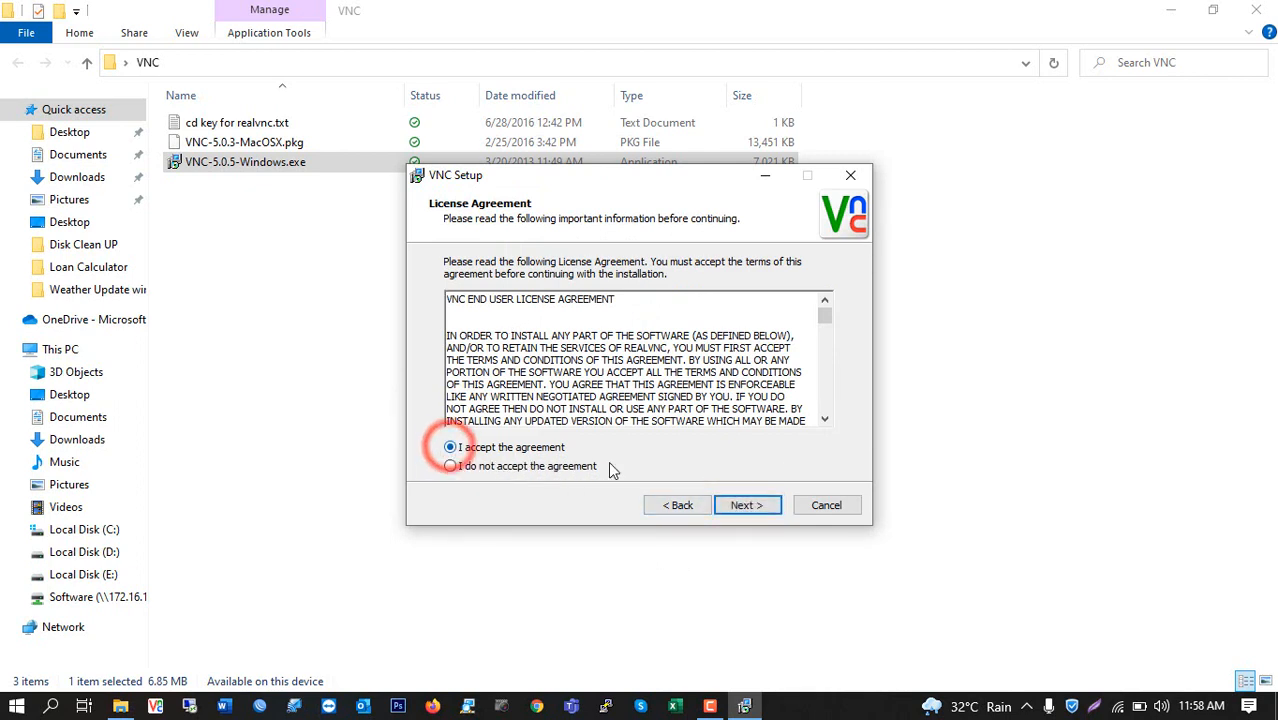
pyautogui.click(750, 506)
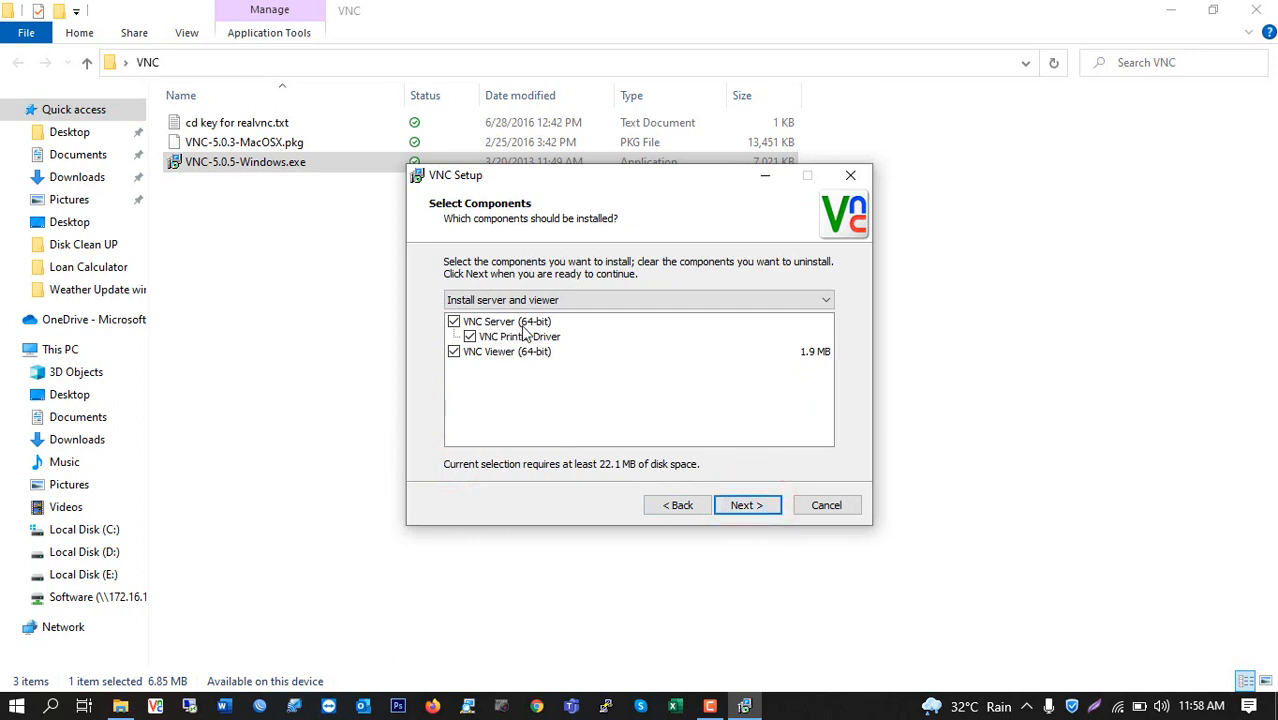
# Keep the server, printer driver and viewer components, with the default install locations and the RealVNC Start Menu folder.
pyautogui.click(759, 516)
pyautogui.click(759, 510)
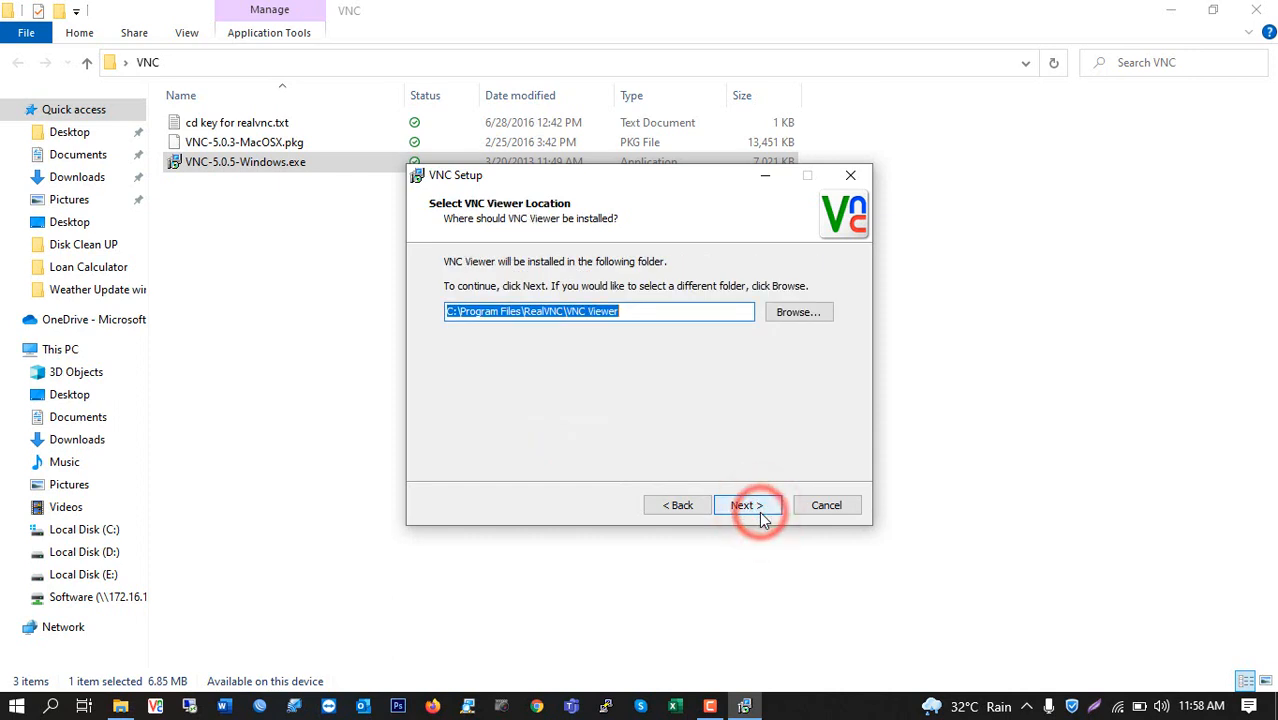
pyautogui.click(760, 516)
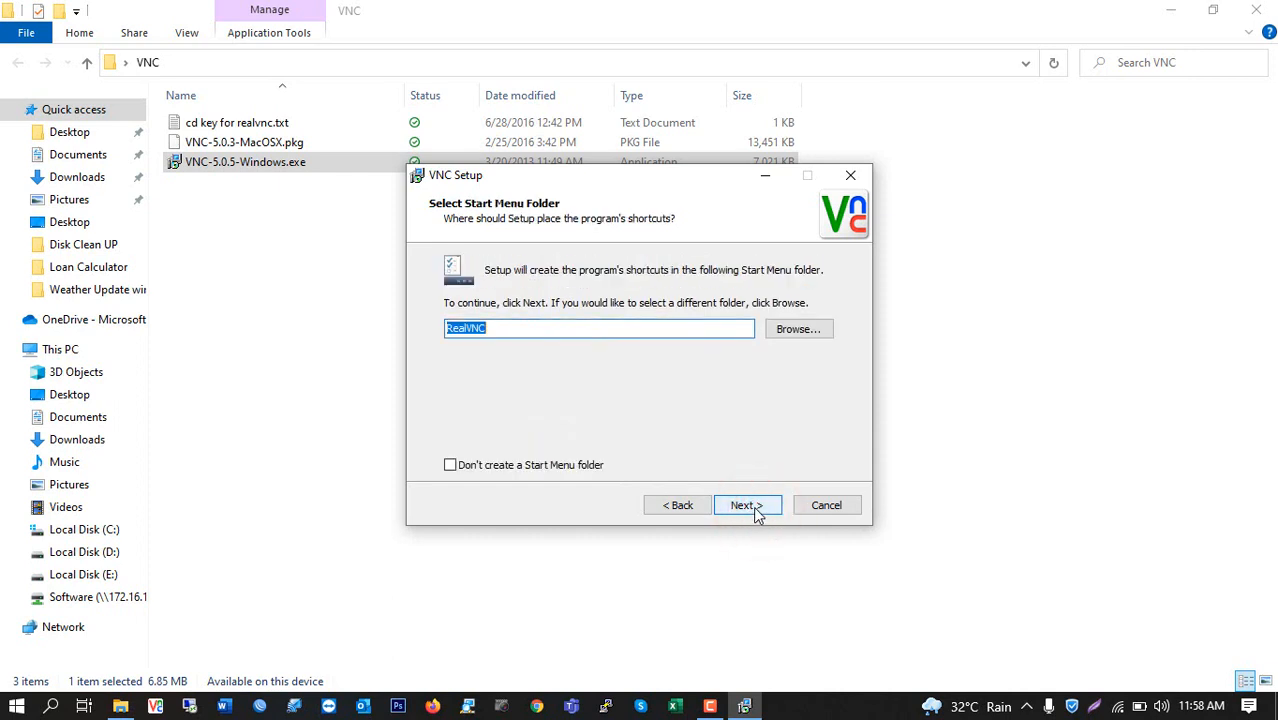
pyautogui.click(748, 507)
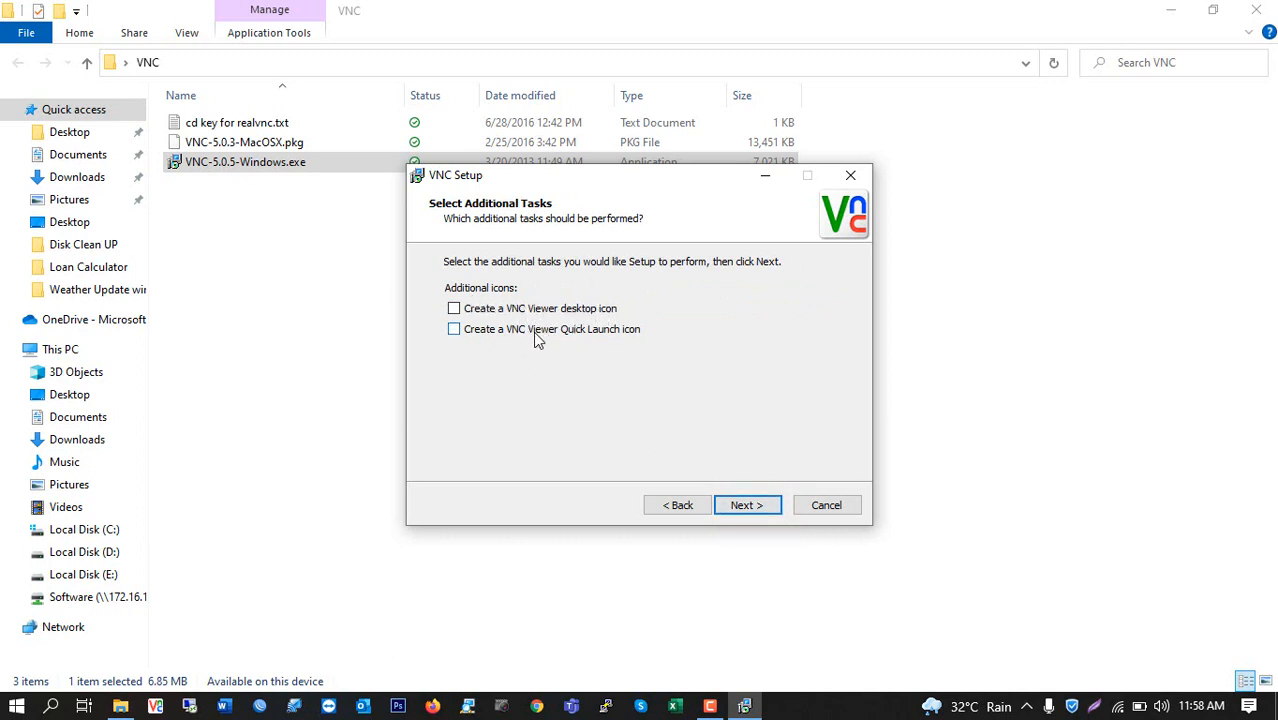
# Choose to create both a VNC Viewer desktop icon and a Quick Launch icon.
pyautogui.click(454, 308)
pyautogui.click(454, 329)
pyautogui.click(752, 507)
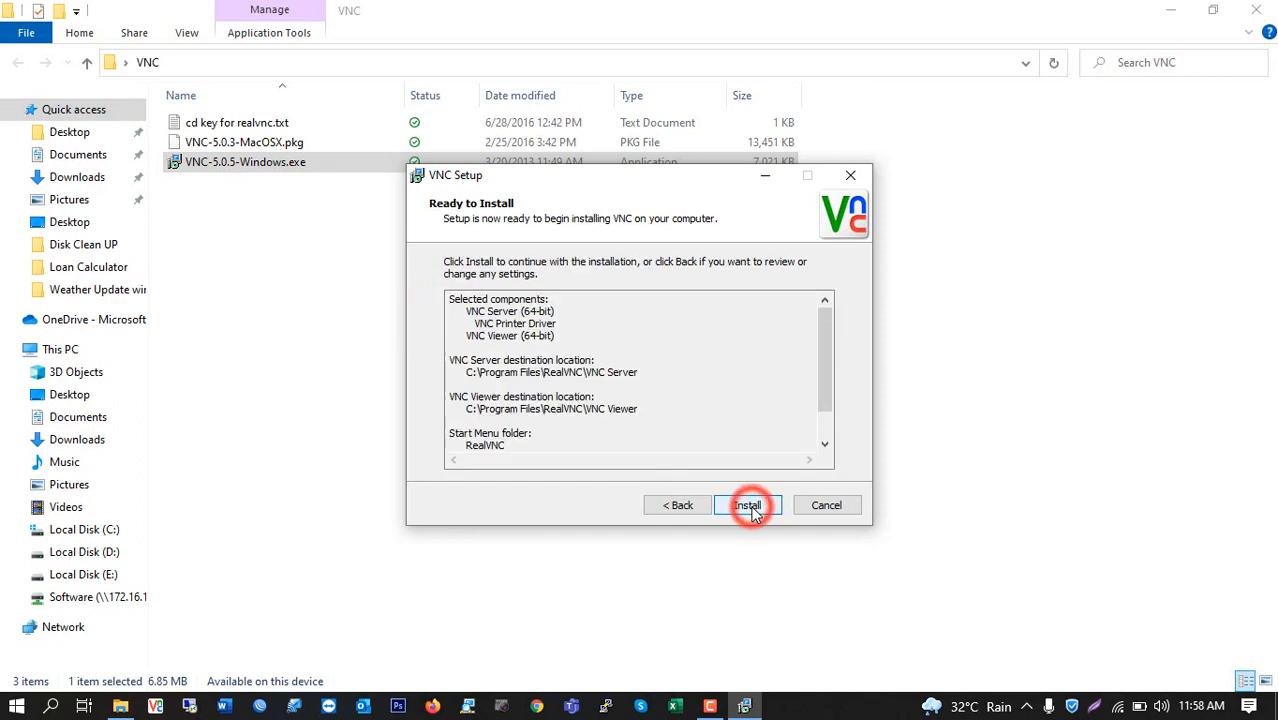
# Install VNC with the selected settings and finish the setup wizard.
pyautogui.click(752, 508)
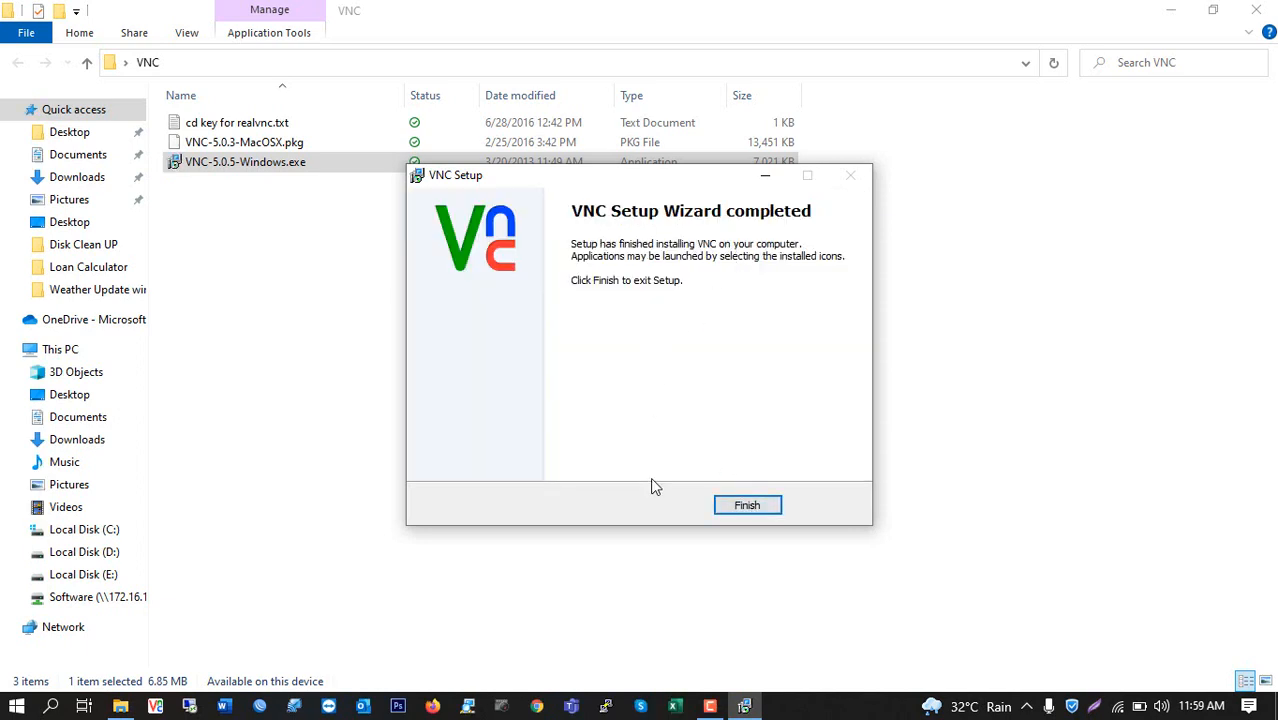
pyautogui.moveTo(658, 187); pyautogui.dragTo(650, 231)
pyautogui.click(740, 550)
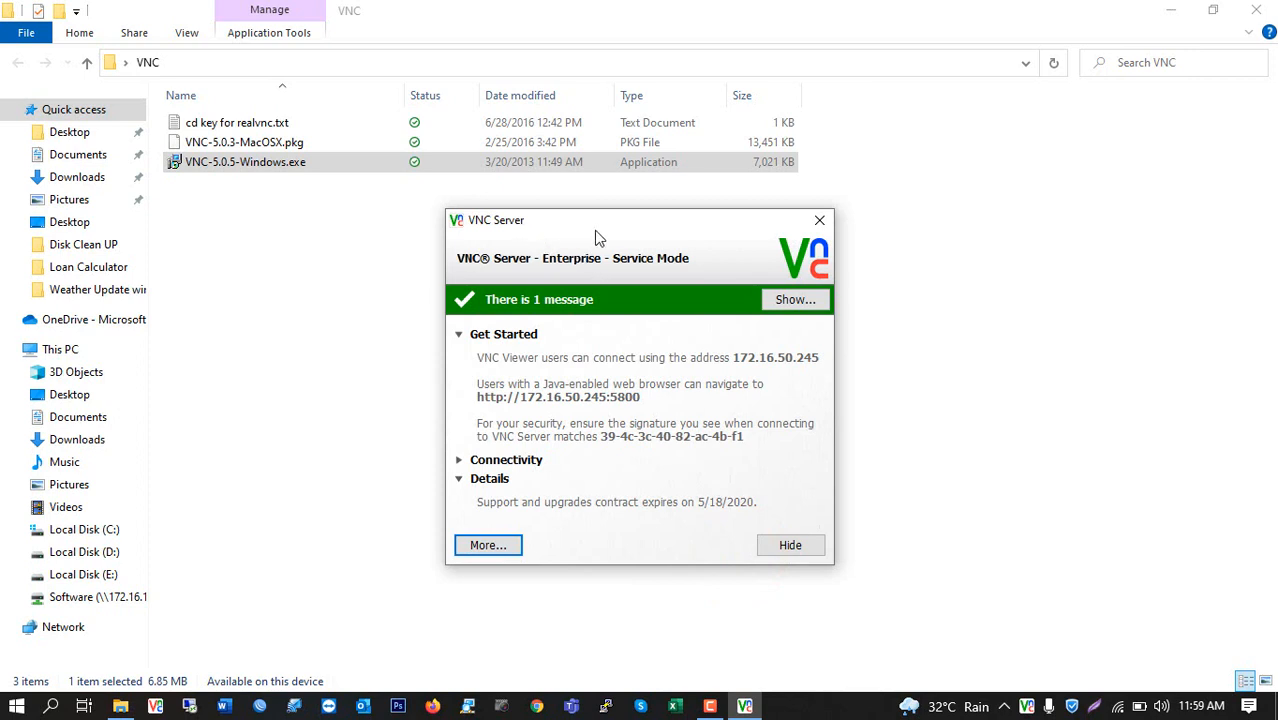
# Open the VNC Server options and arrange the dialog beside the server window.
pyautogui.moveTo(599, 223); pyautogui.dragTo(542, 222)
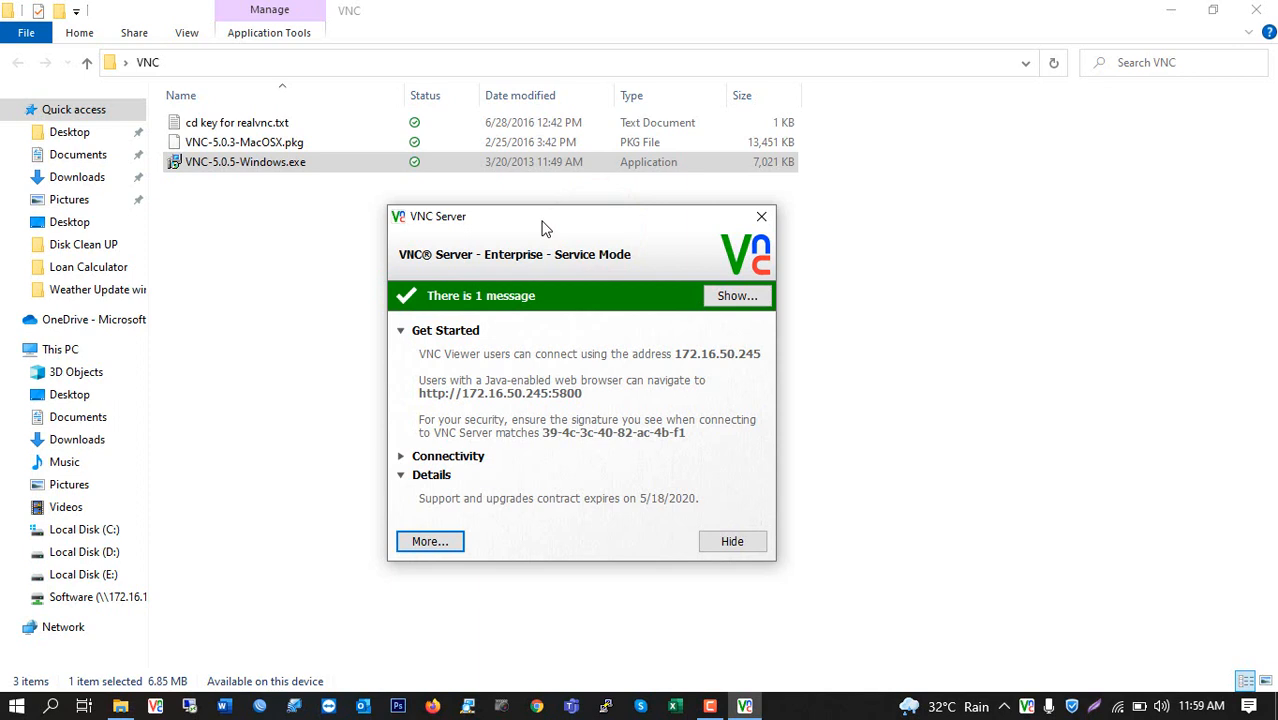
pyautogui.click(428, 543)
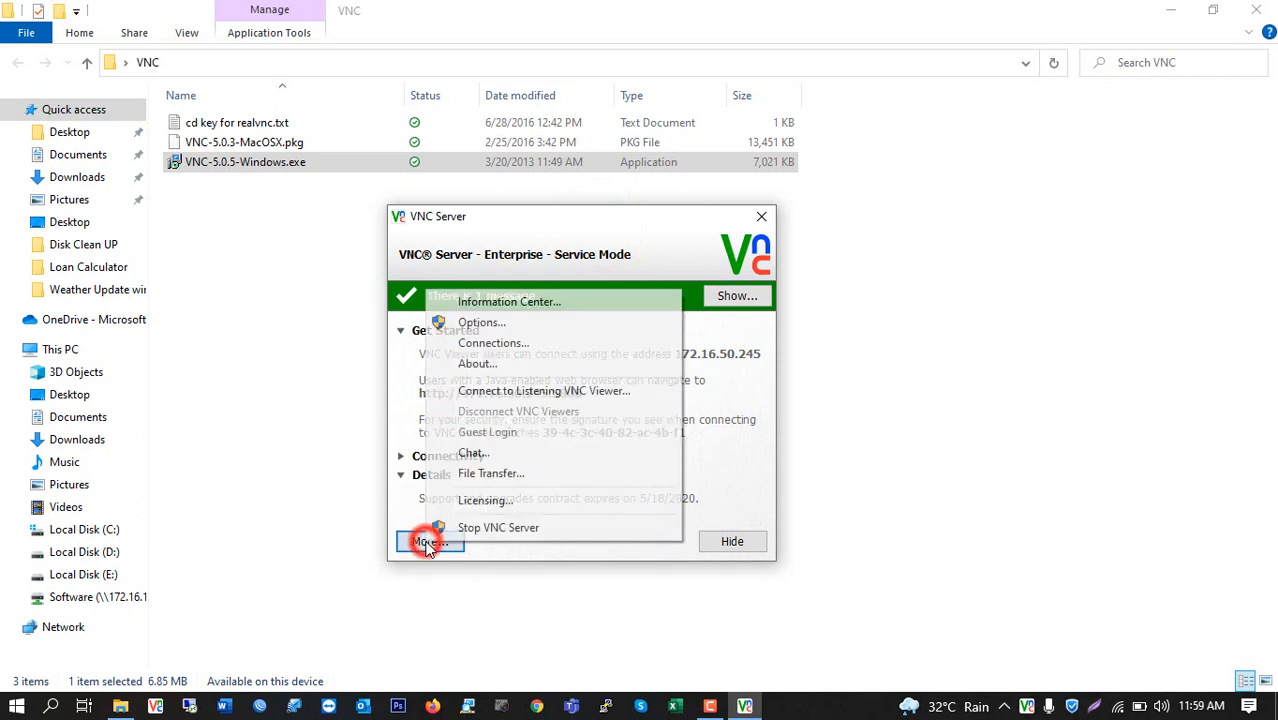
pyautogui.click(512, 323)
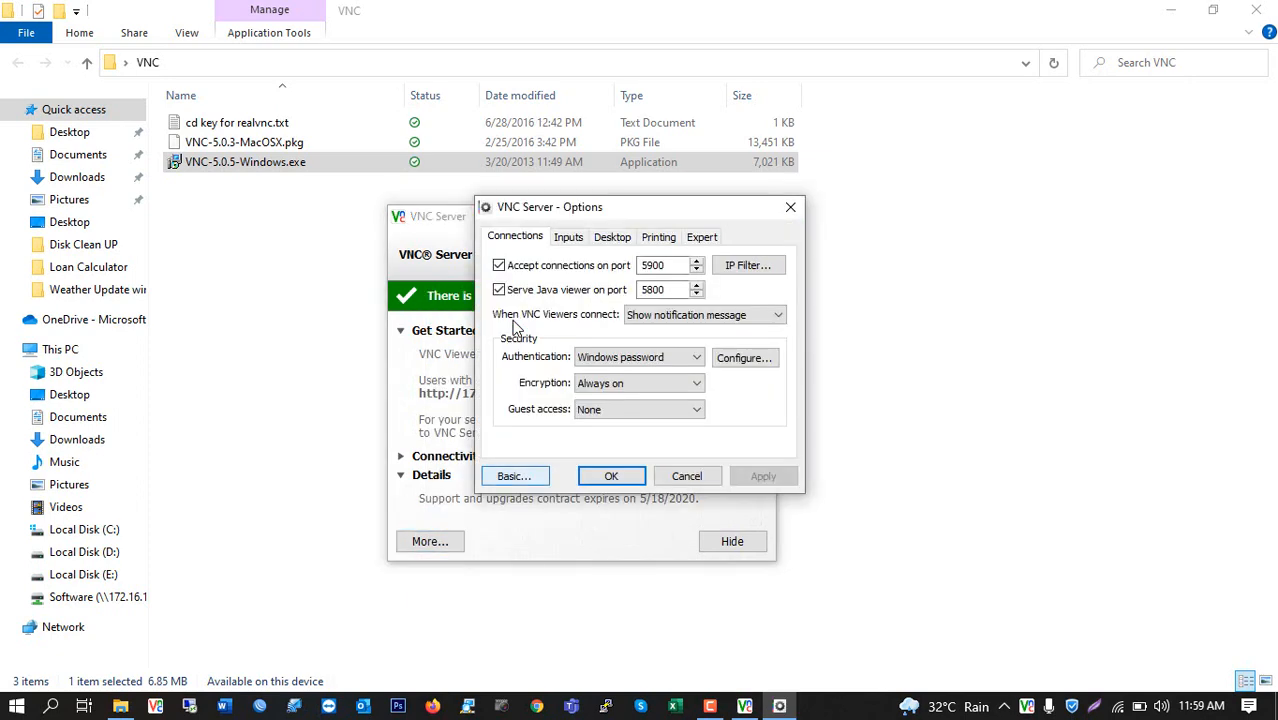
pyautogui.click(638, 192)
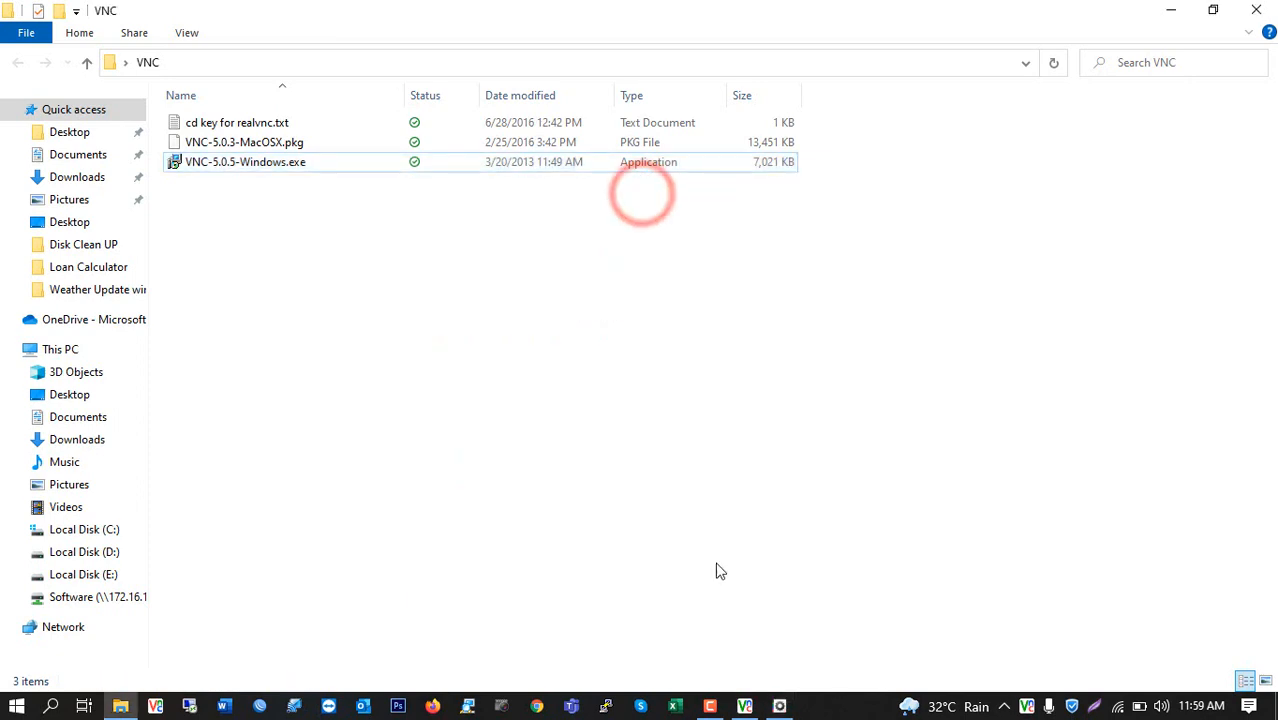
pyautogui.click(745, 706)
pyautogui.moveTo(573, 214); pyautogui.dragTo(783, 213)
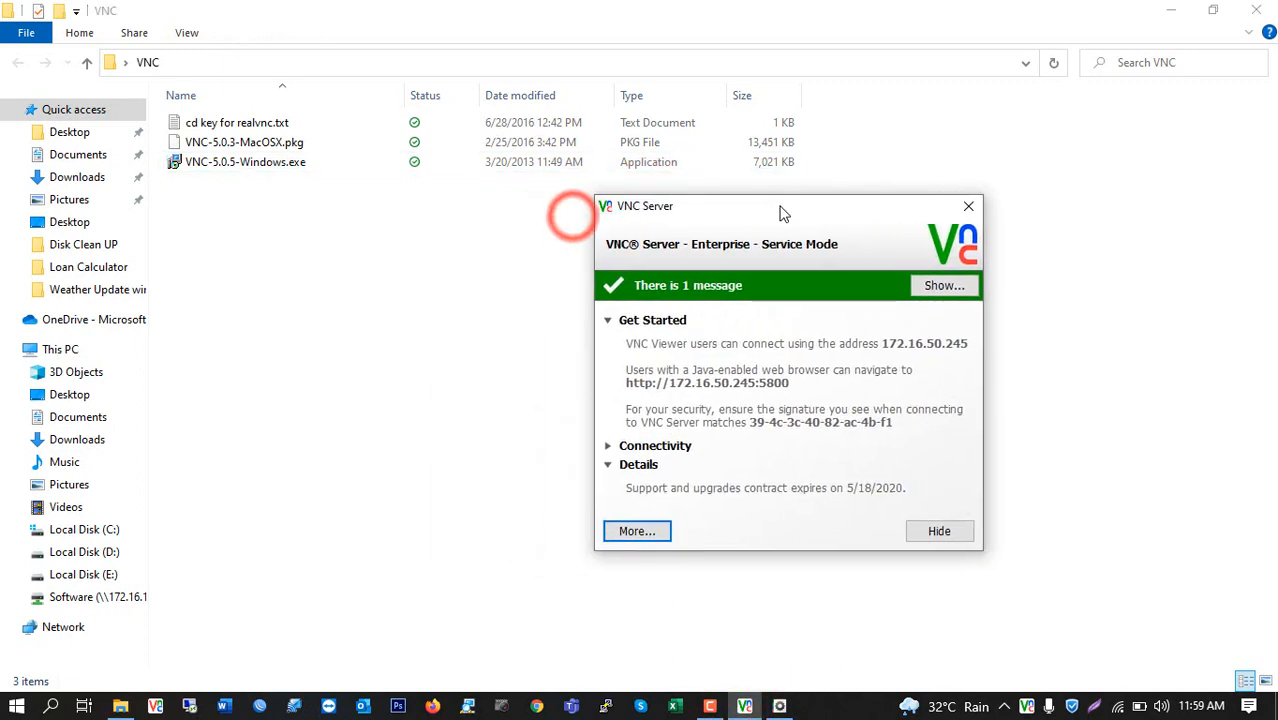
pyautogui.click(660, 532)
pyautogui.click(718, 318)
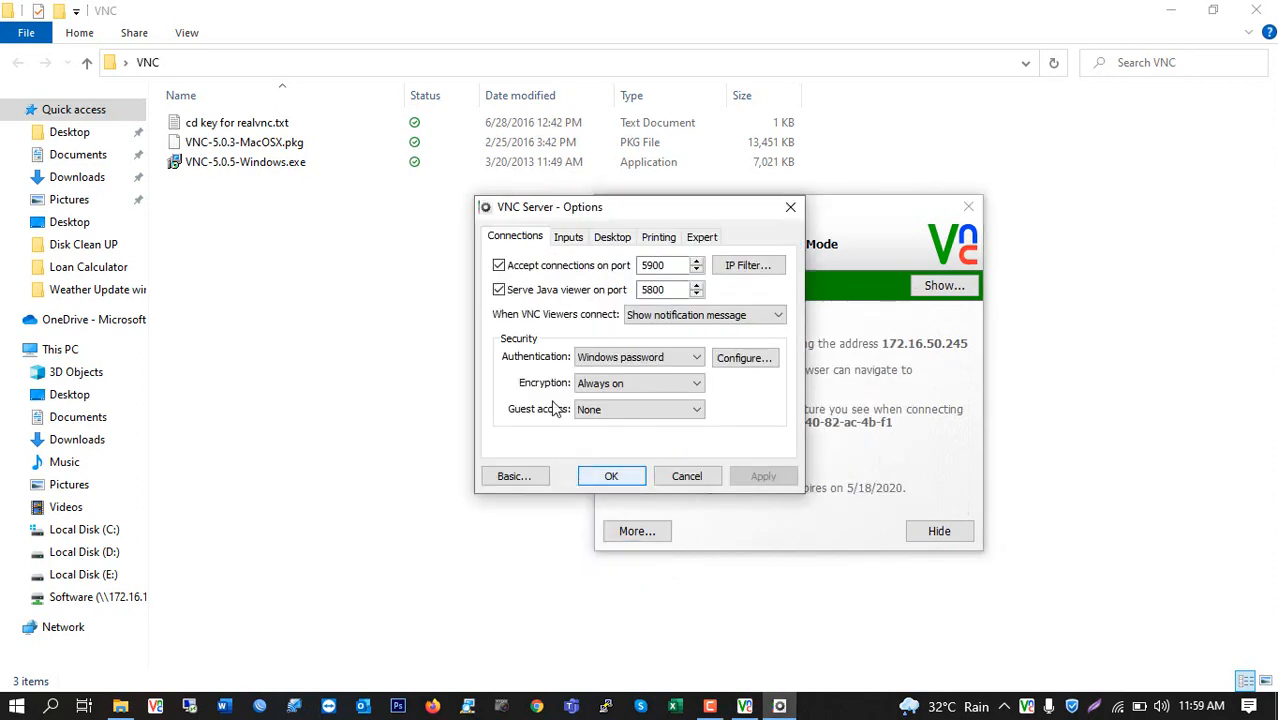
pyautogui.moveTo(590, 212); pyautogui.dragTo(428, 205)
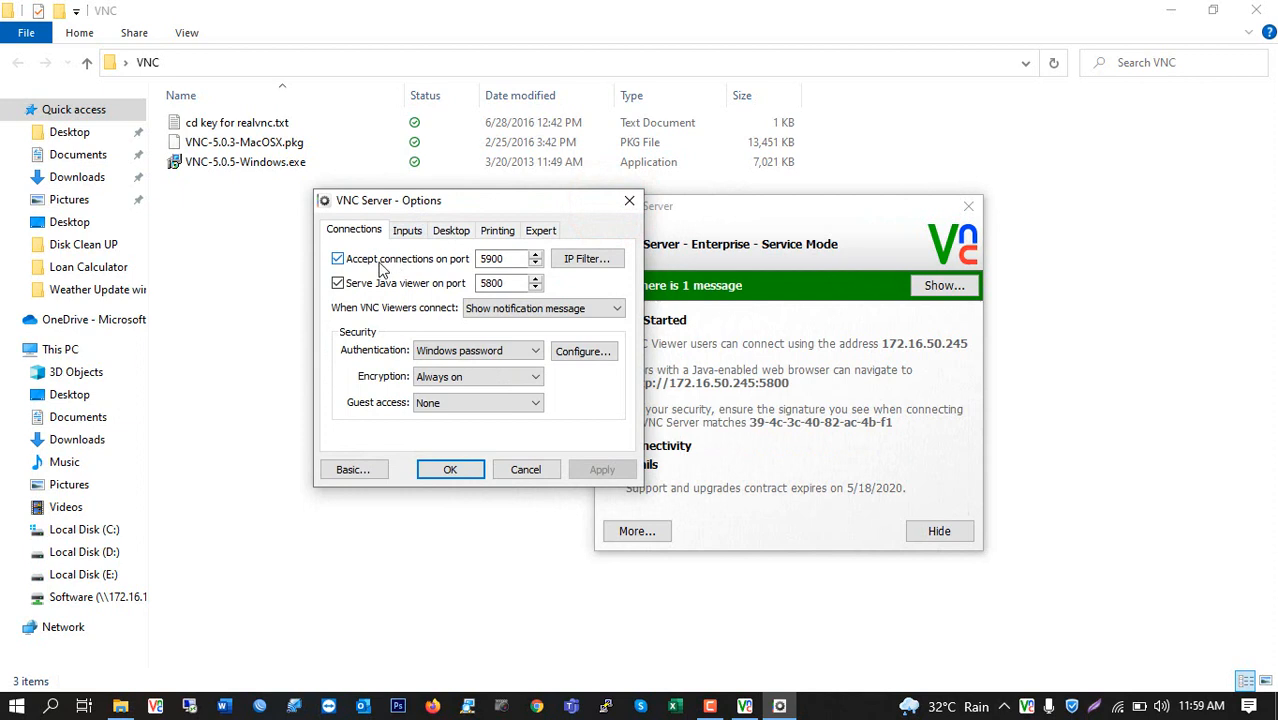
# Set the VNC Server authentication method to VNC password.
pyautogui.click(500, 258)
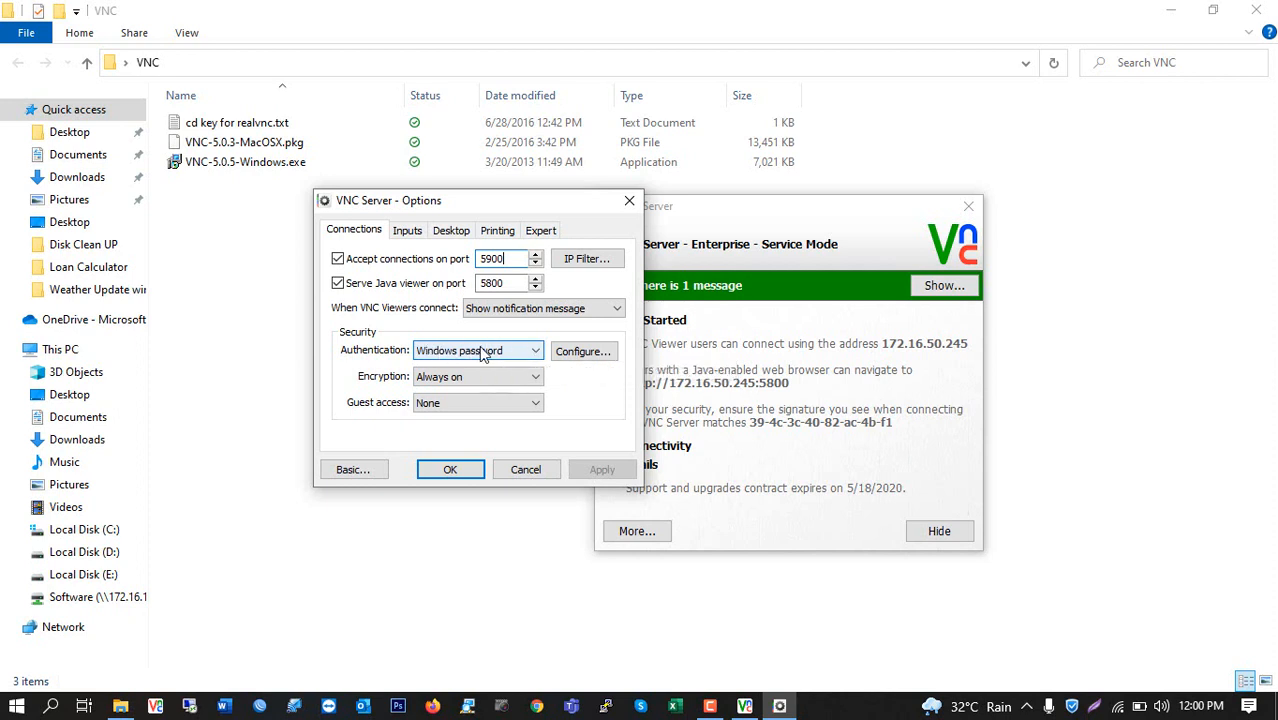
pyautogui.click(530, 350)
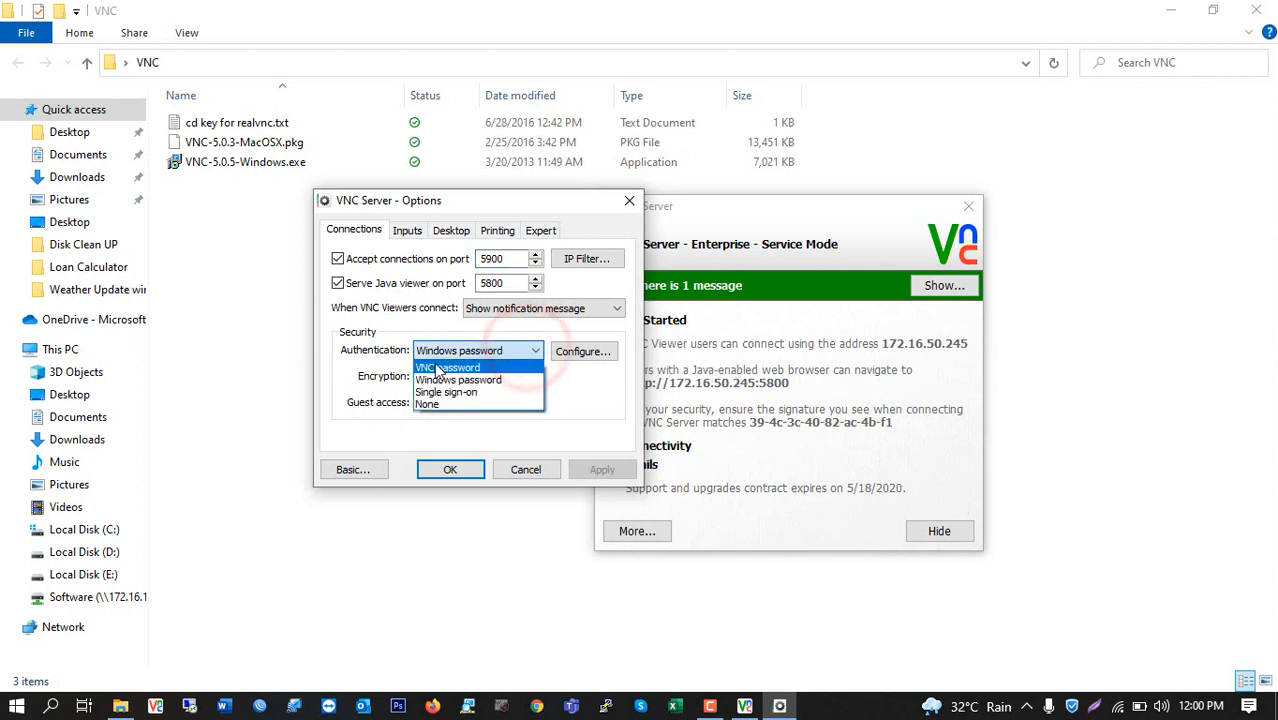
pyautogui.click(487, 368)
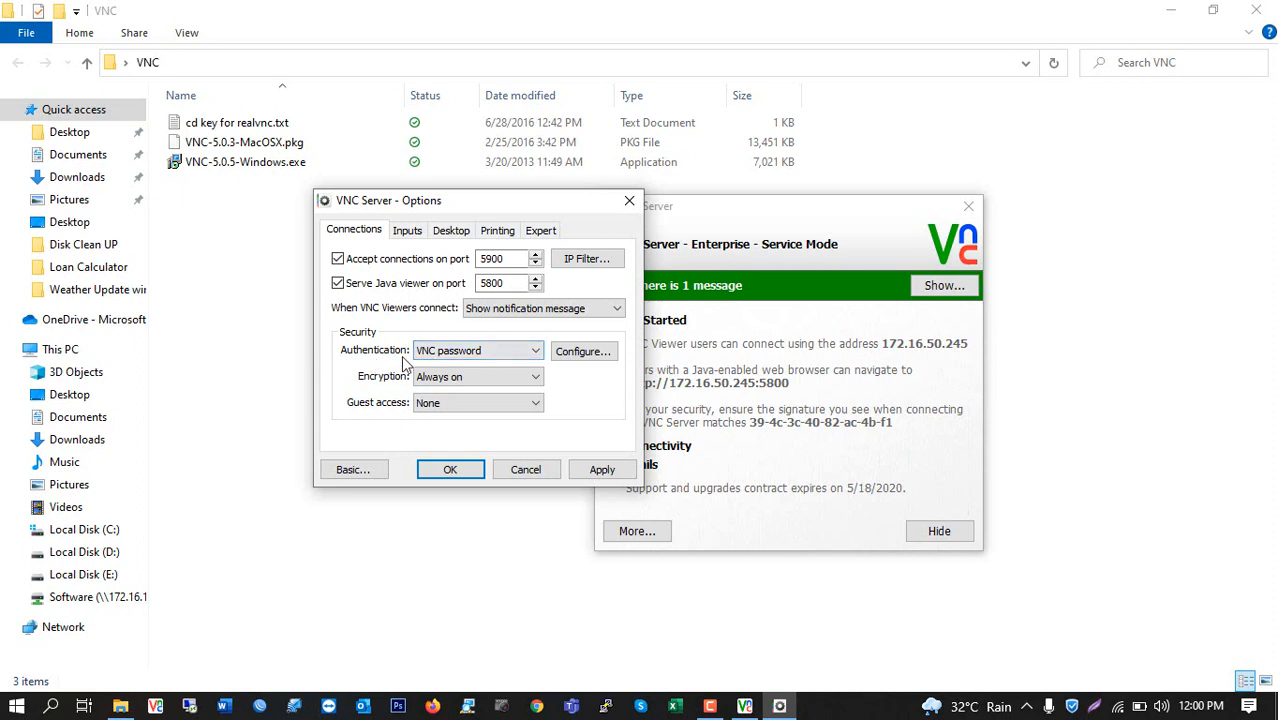
# Configure the VNC Server access password by entering the new password and its confirmation.
pyautogui.click(595, 352)
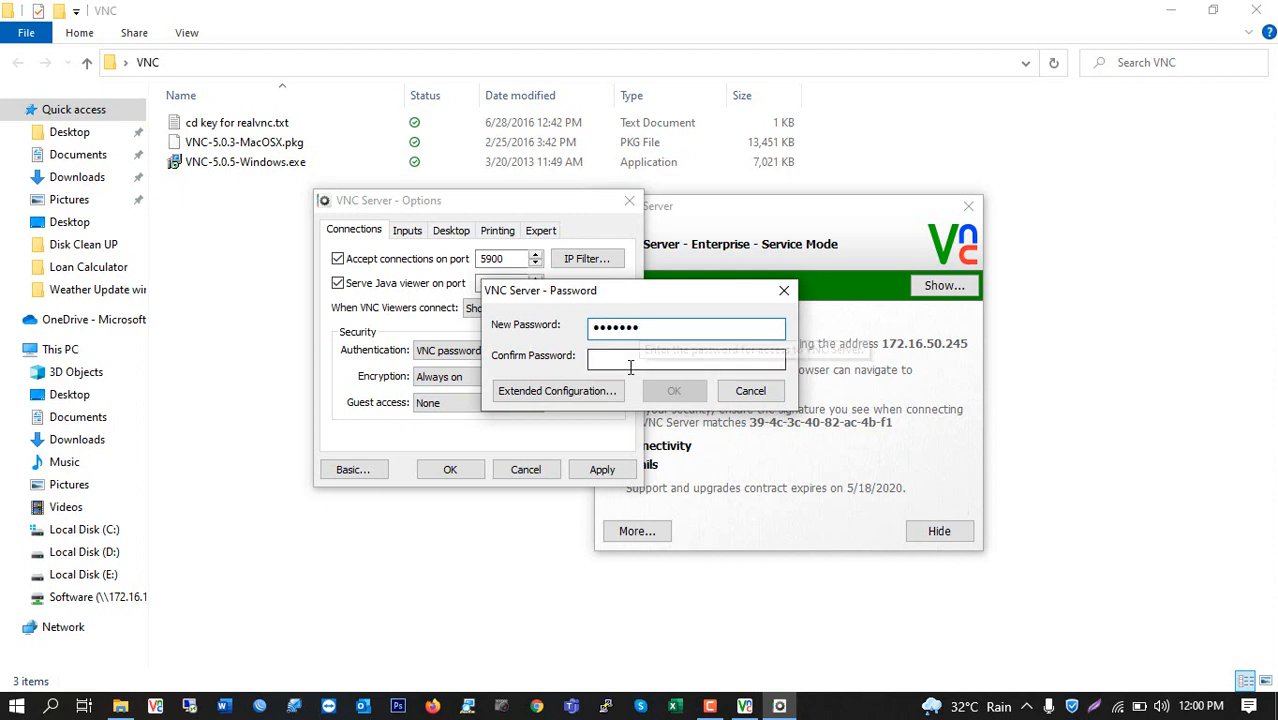
pyautogui.click(620, 362)
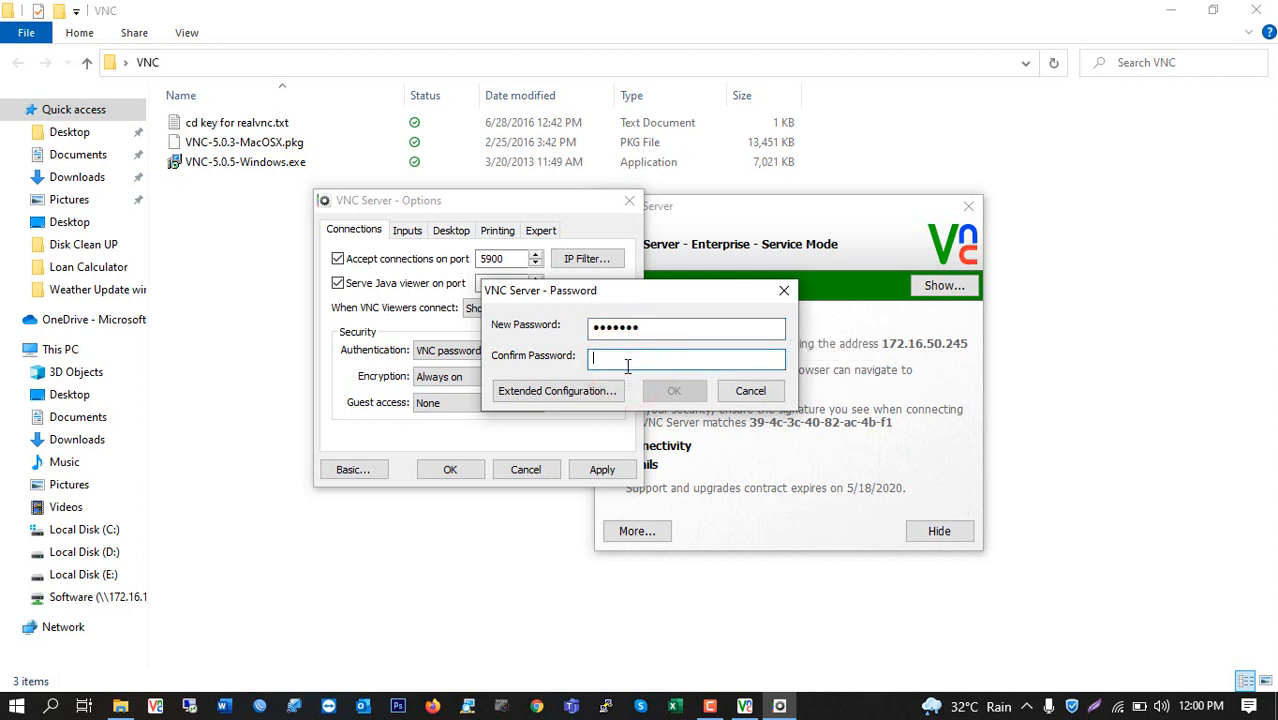
pyautogui.write('••')
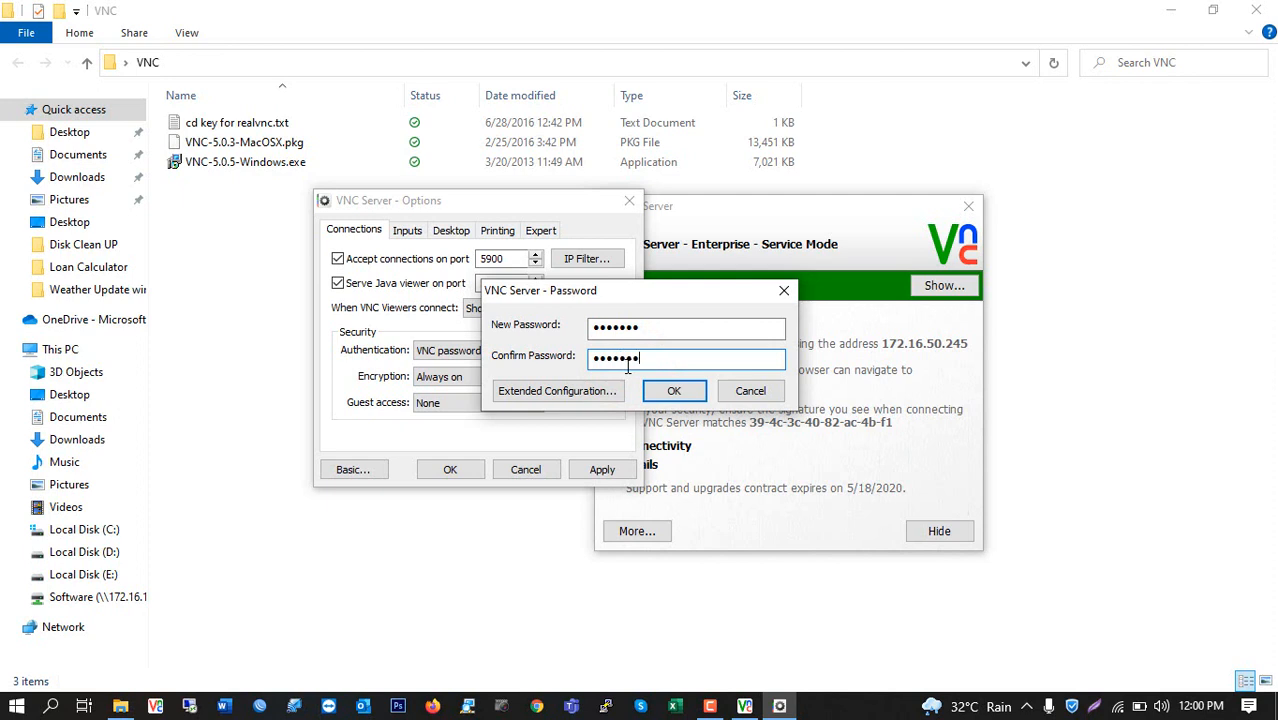
pyautogui.click(686, 396)
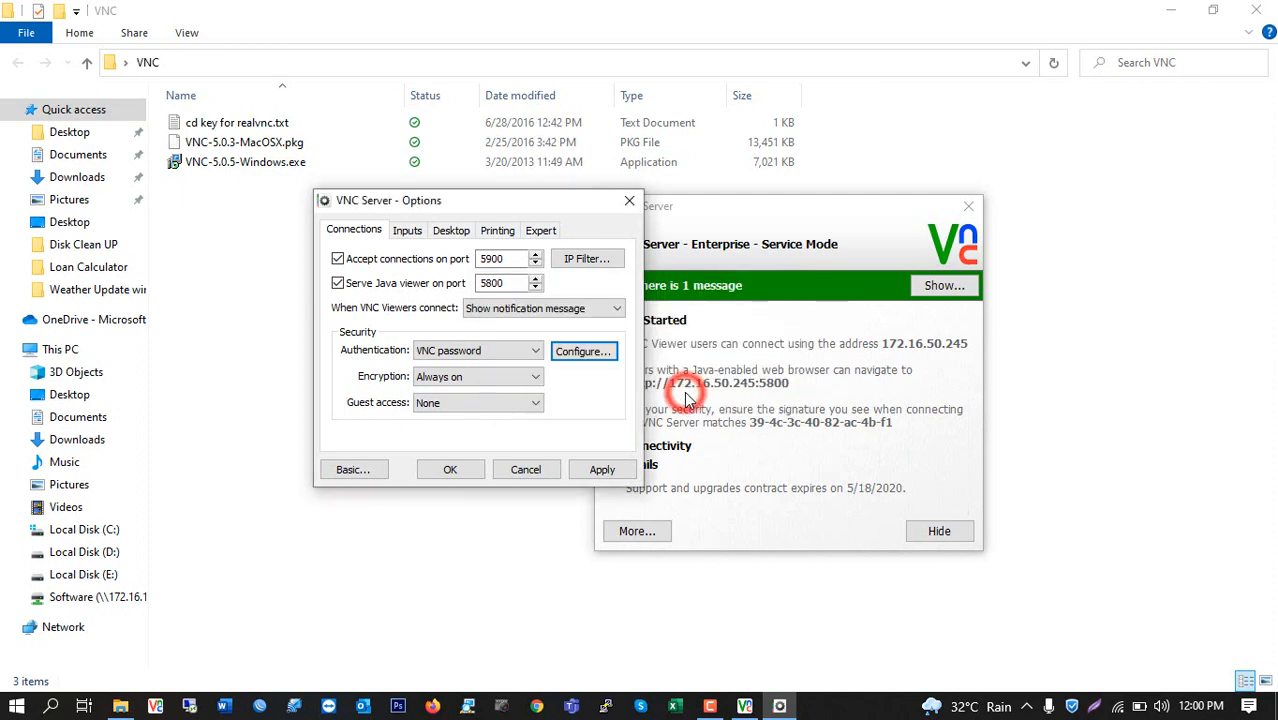
# Apply and confirm the VNC Server connection options, and hide the server window.
pyautogui.click(445, 388)
pyautogui.click(447, 415)
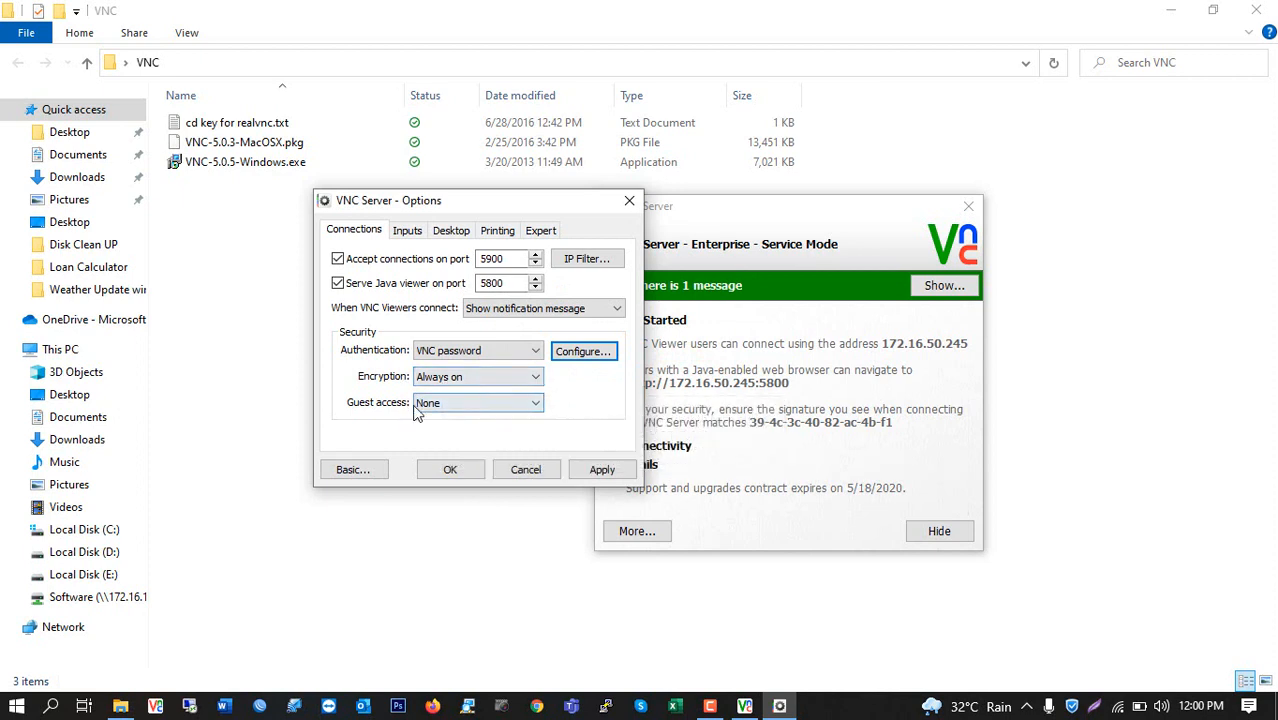
pyautogui.click(565, 405)
pyautogui.click(605, 471)
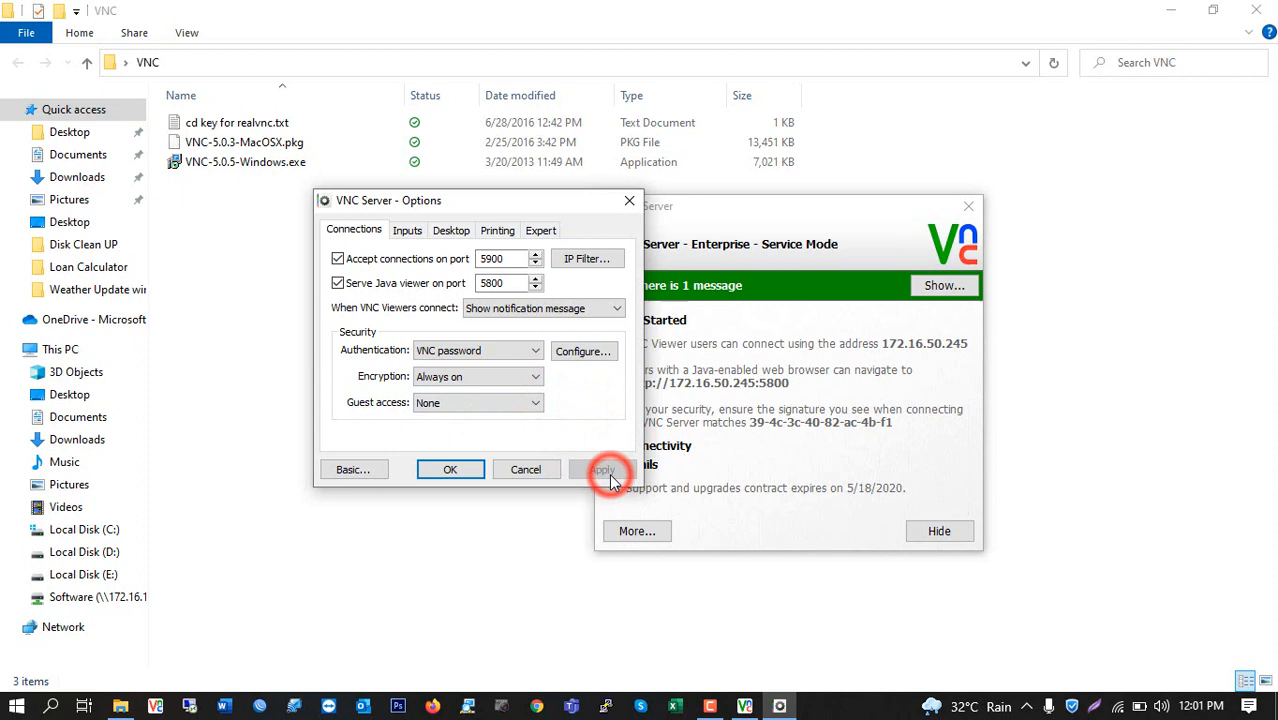
pyautogui.click(452, 470)
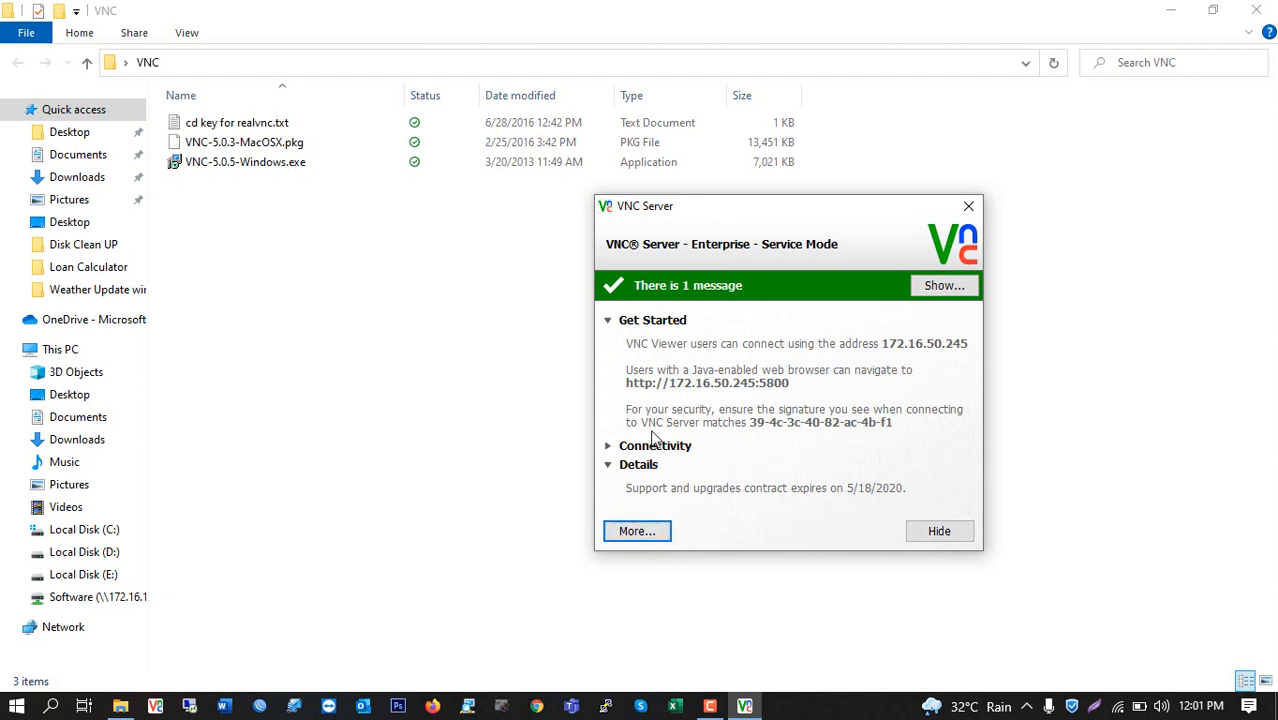
pyautogui.moveTo(828, 217); pyautogui.dragTo(774, 238)
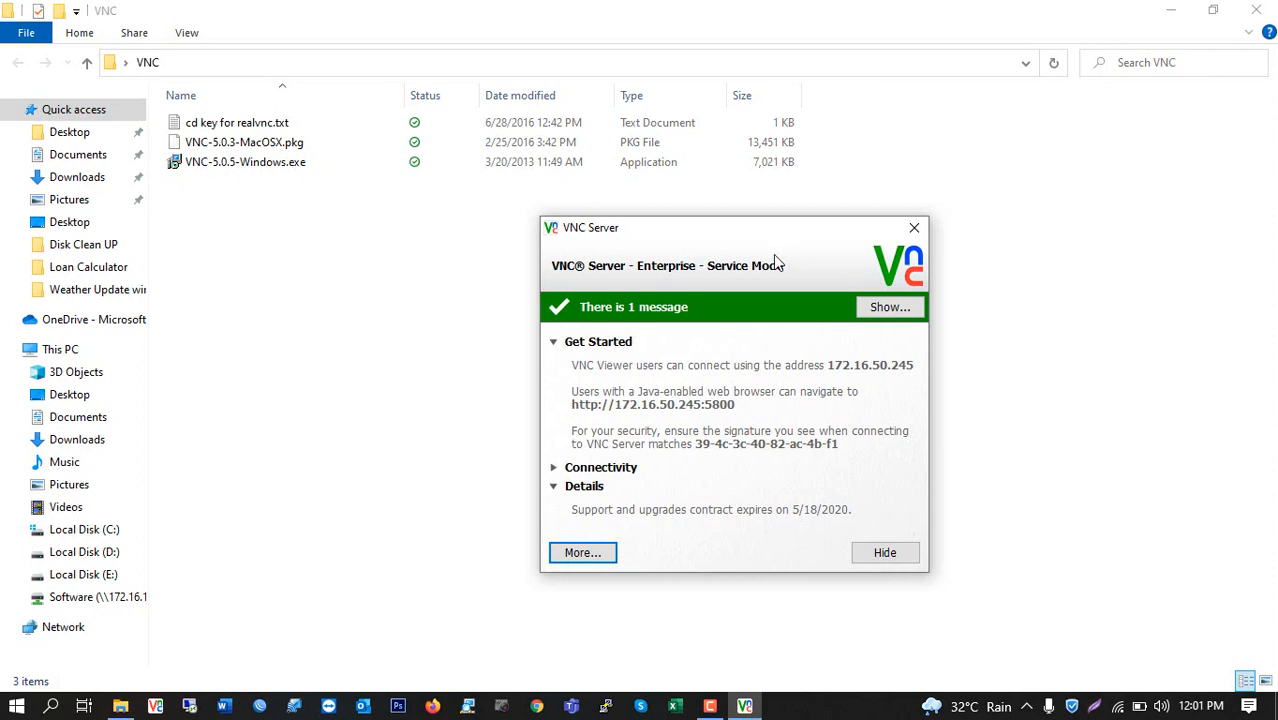
pyautogui.click(872, 556)
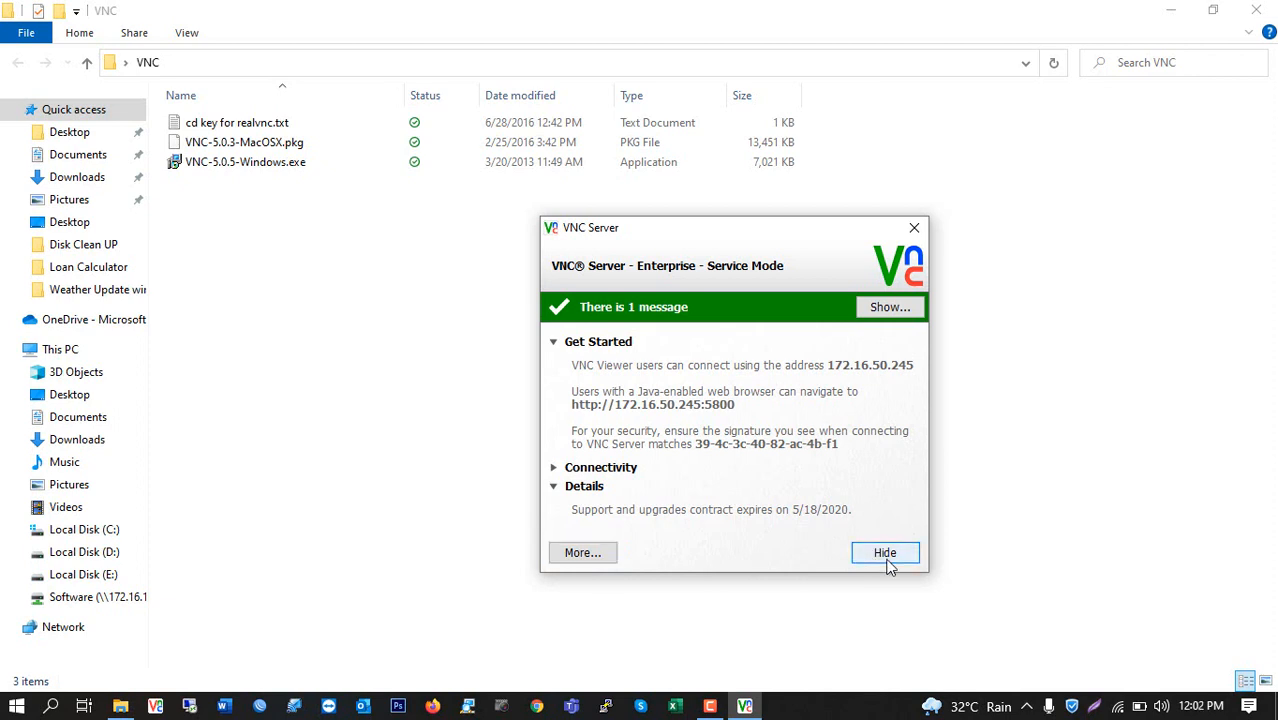
# Open the file cd key for realvnc.txt from the VNC folder and select the licence key in it.
pyautogui.click(215, 124)
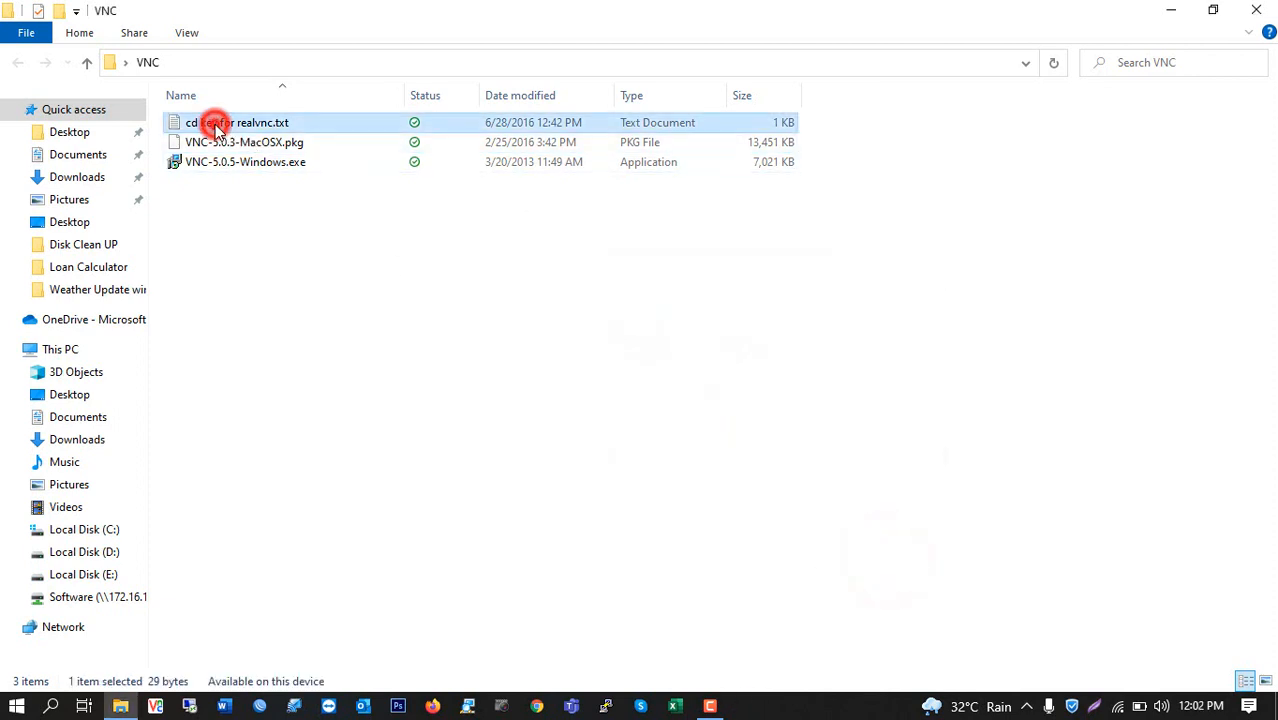
pyautogui.doubleClick(215, 124)
pyautogui.moveTo(640, 208); pyautogui.dragTo(349, 186)
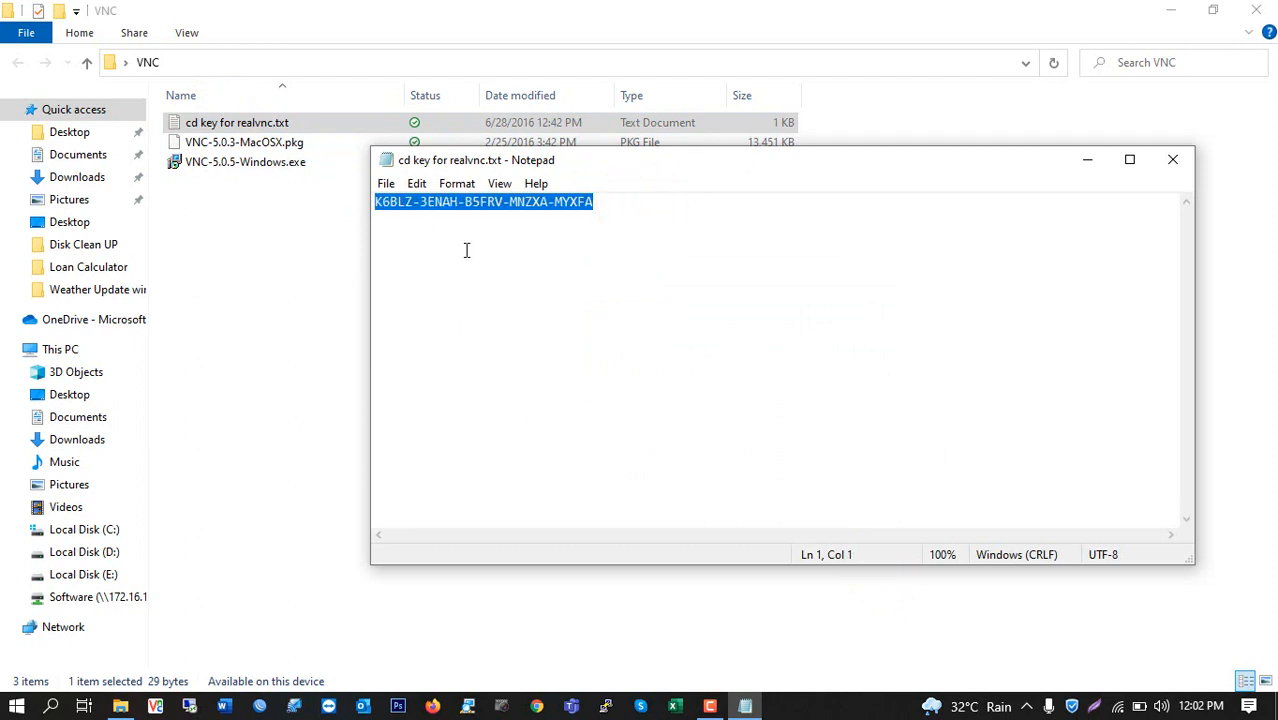
# Close the licence key text file and the VNC folder window.
pyautogui.click(730, 271)
pyautogui.click(1166, 163)
pyautogui.click(581, 263)
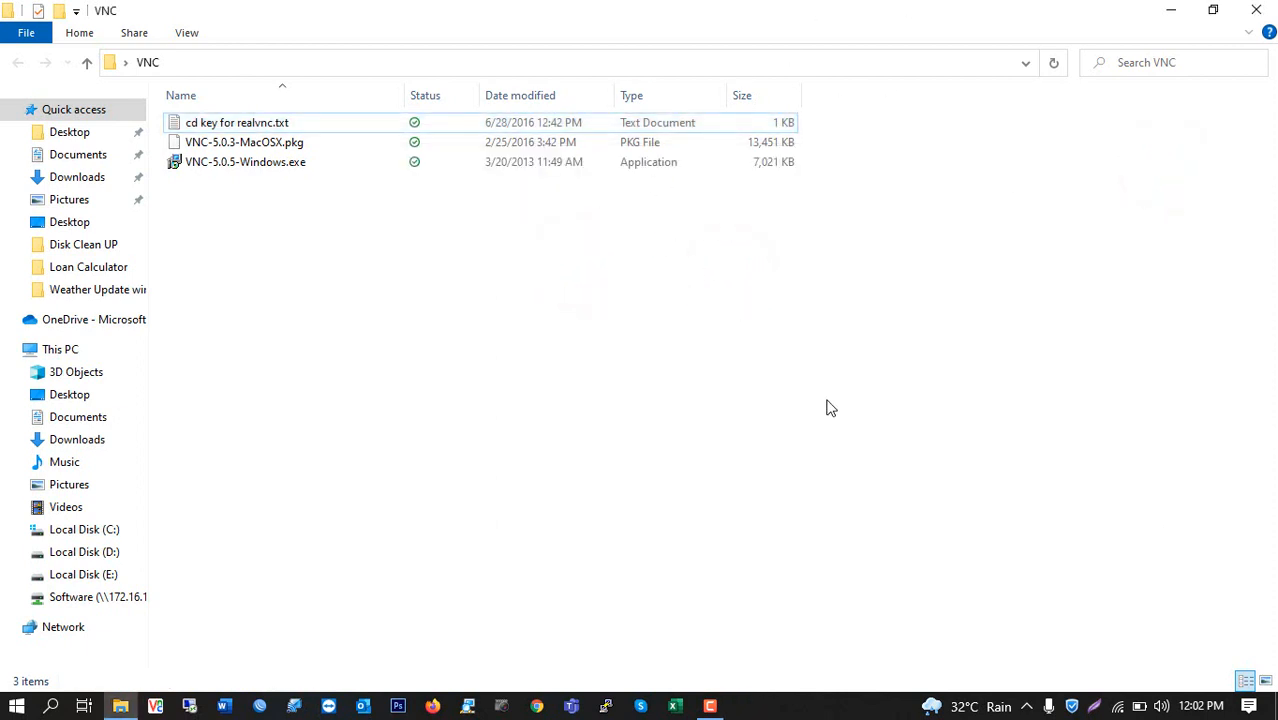
pyautogui.click(1258, 11)
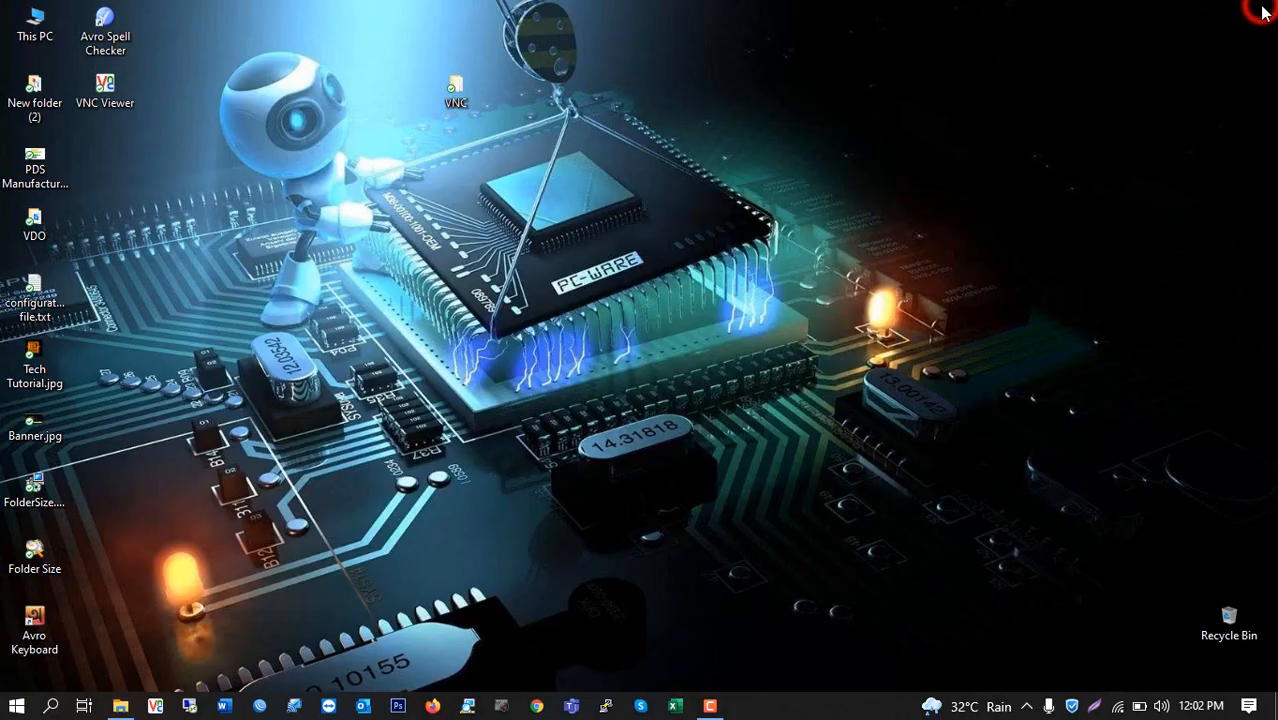
pyautogui.click(562, 85)
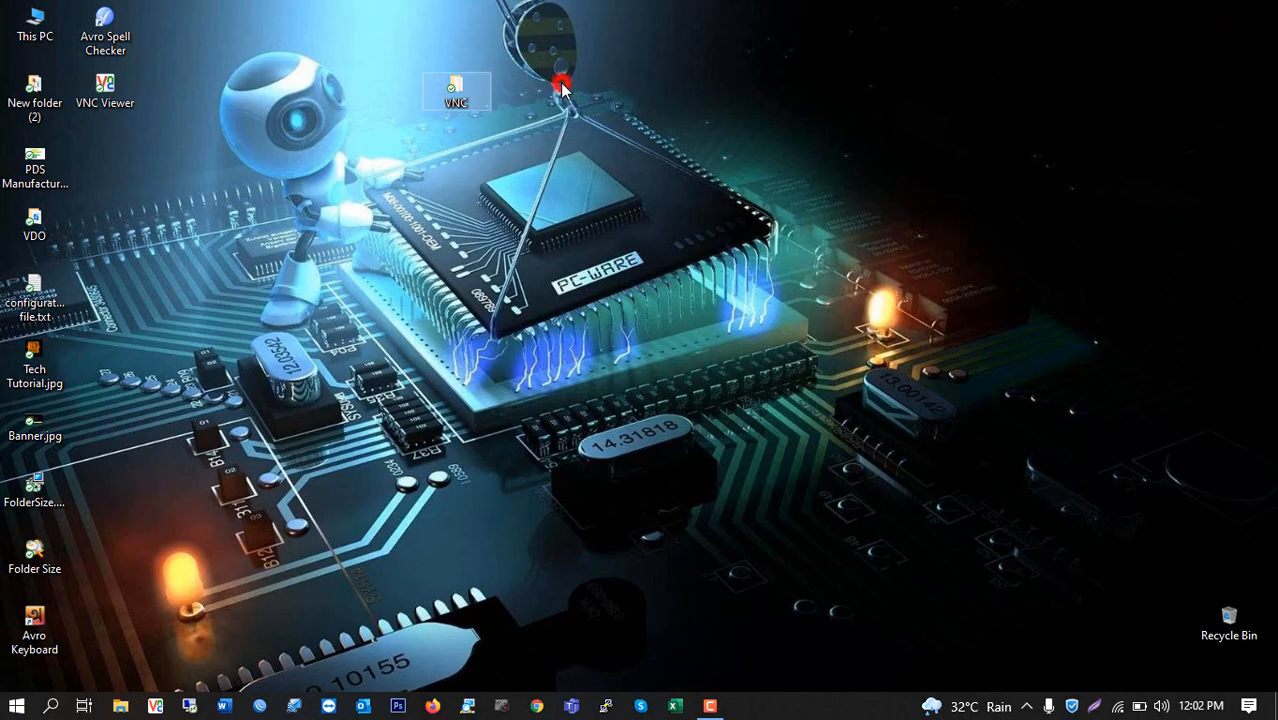
# Open VNC Viewer from the desktop and highlight the address in the VNC Server field.
pyautogui.doubleClick(114, 90)
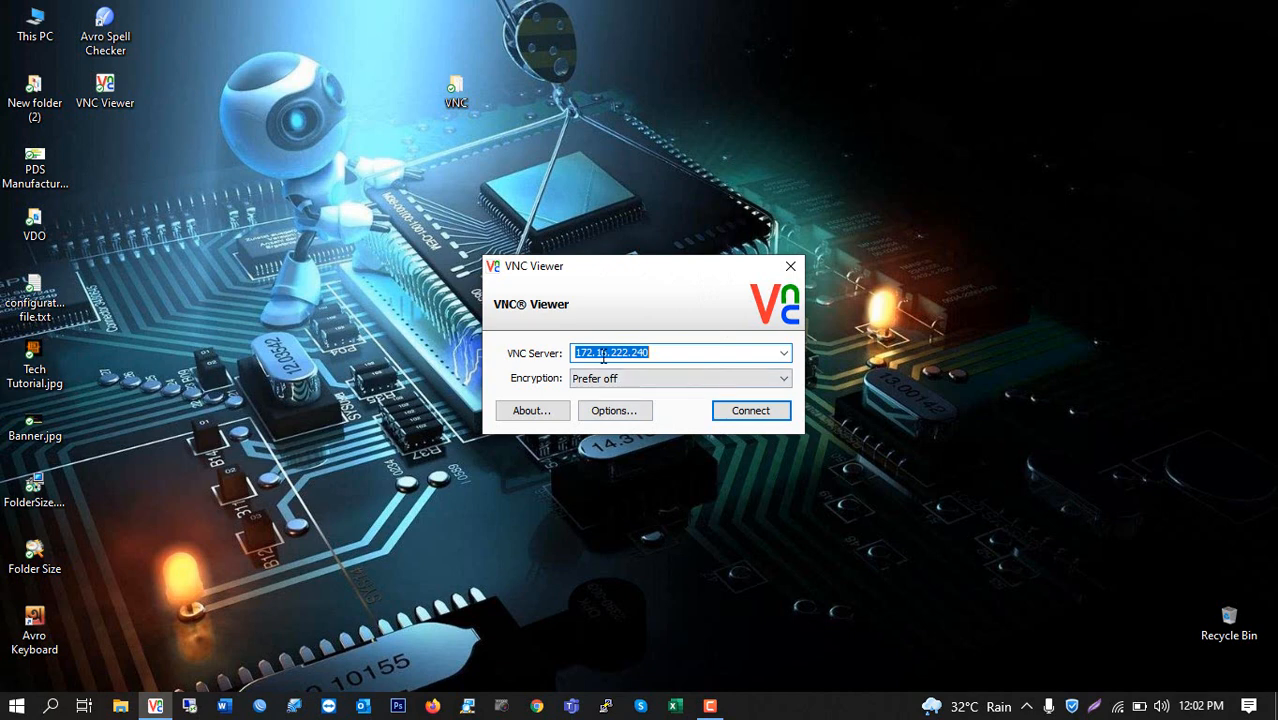
pyautogui.click(668, 351)
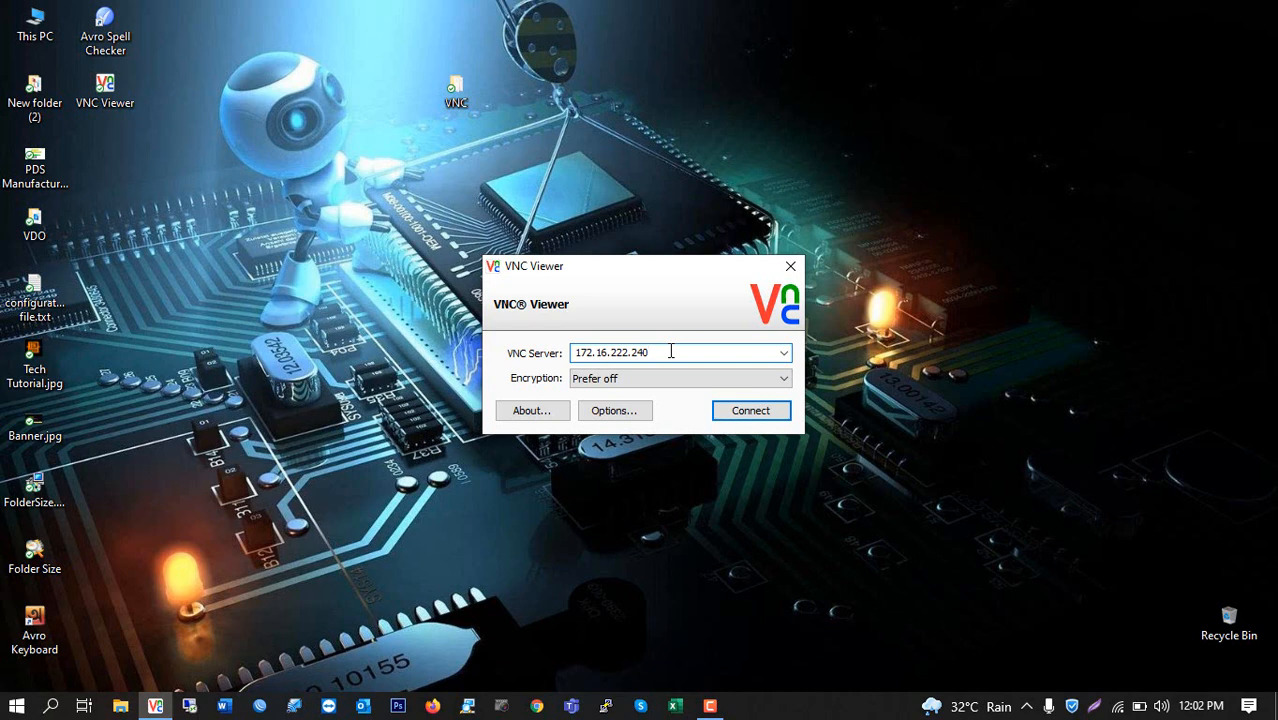
pyautogui.moveTo(668, 351); pyautogui.dragTo(566, 362)
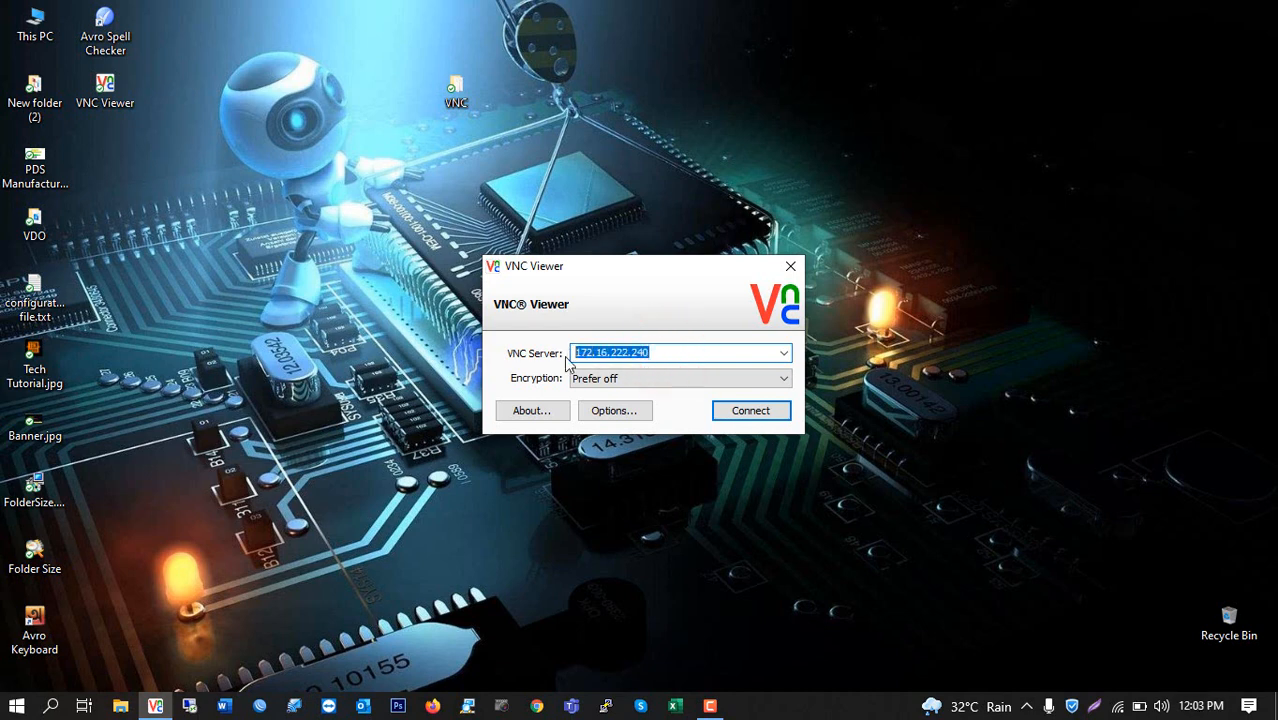
pyautogui.click(683, 350)
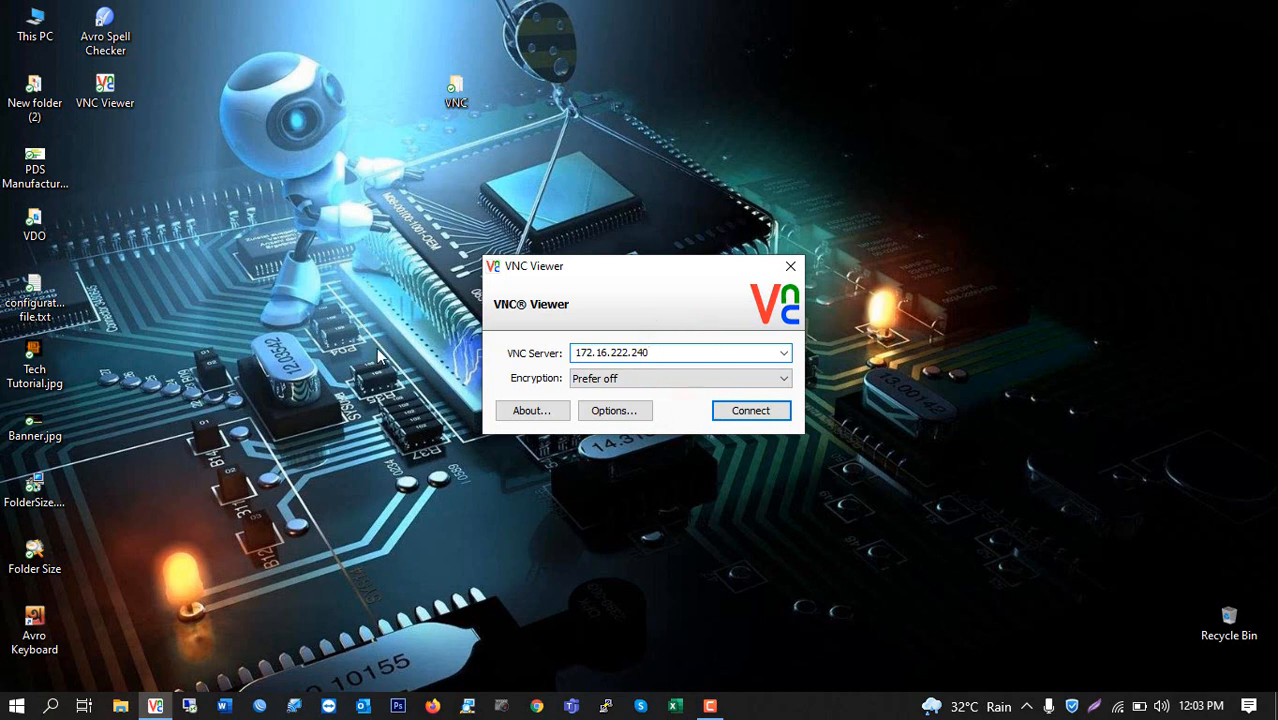
# Look up this computer's IPv4 address in the Progress_WiFi network properties, and close the settings.
pyautogui.rightClick(1119, 710)
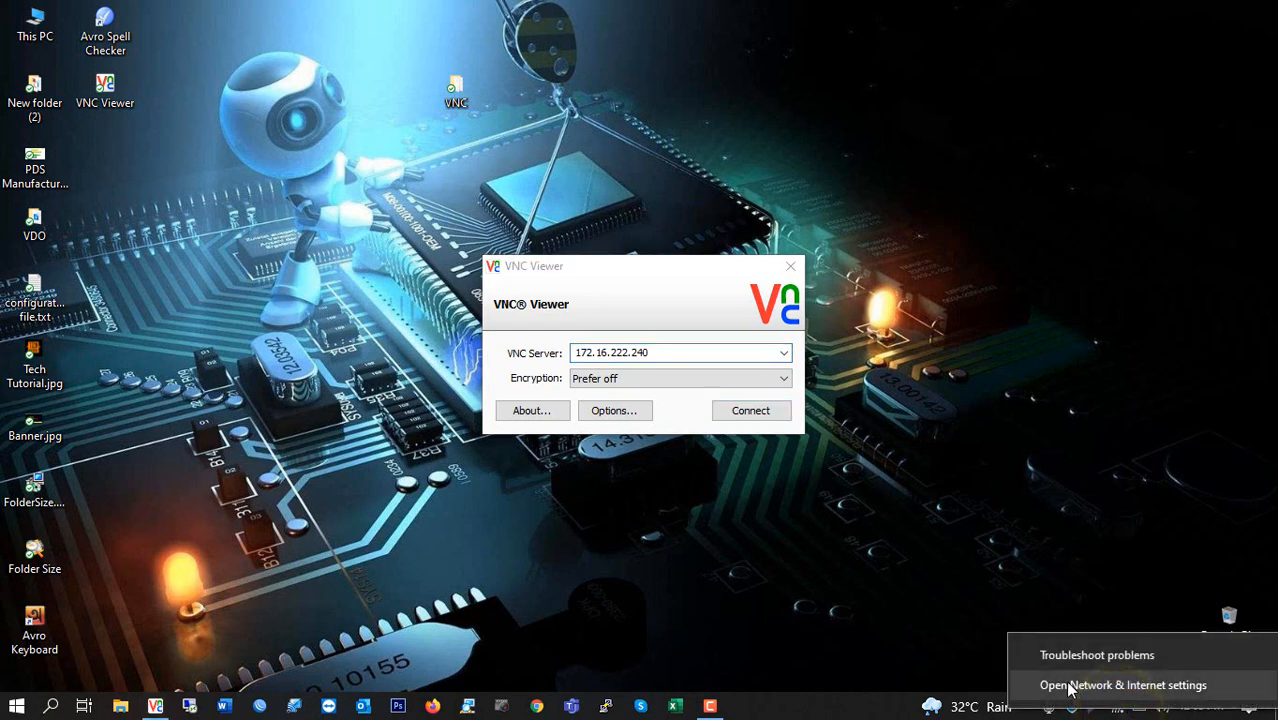
pyautogui.click(1153, 689)
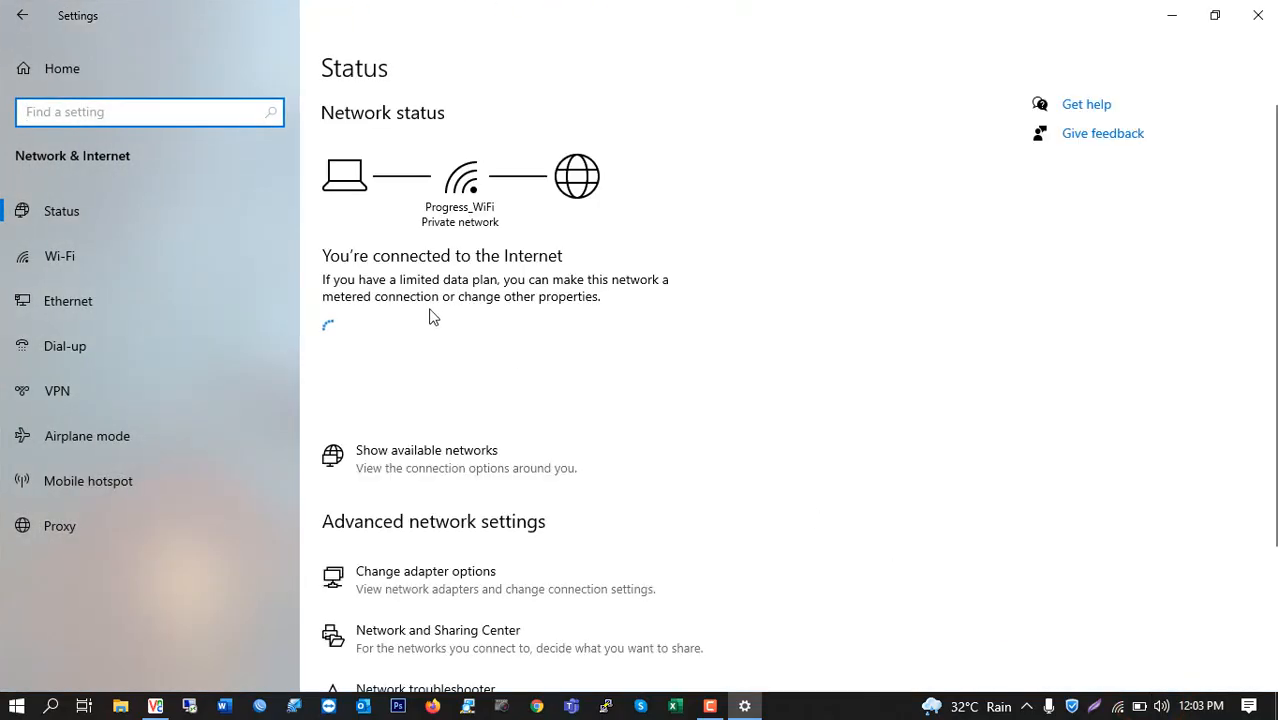
pyautogui.click(181, 252)
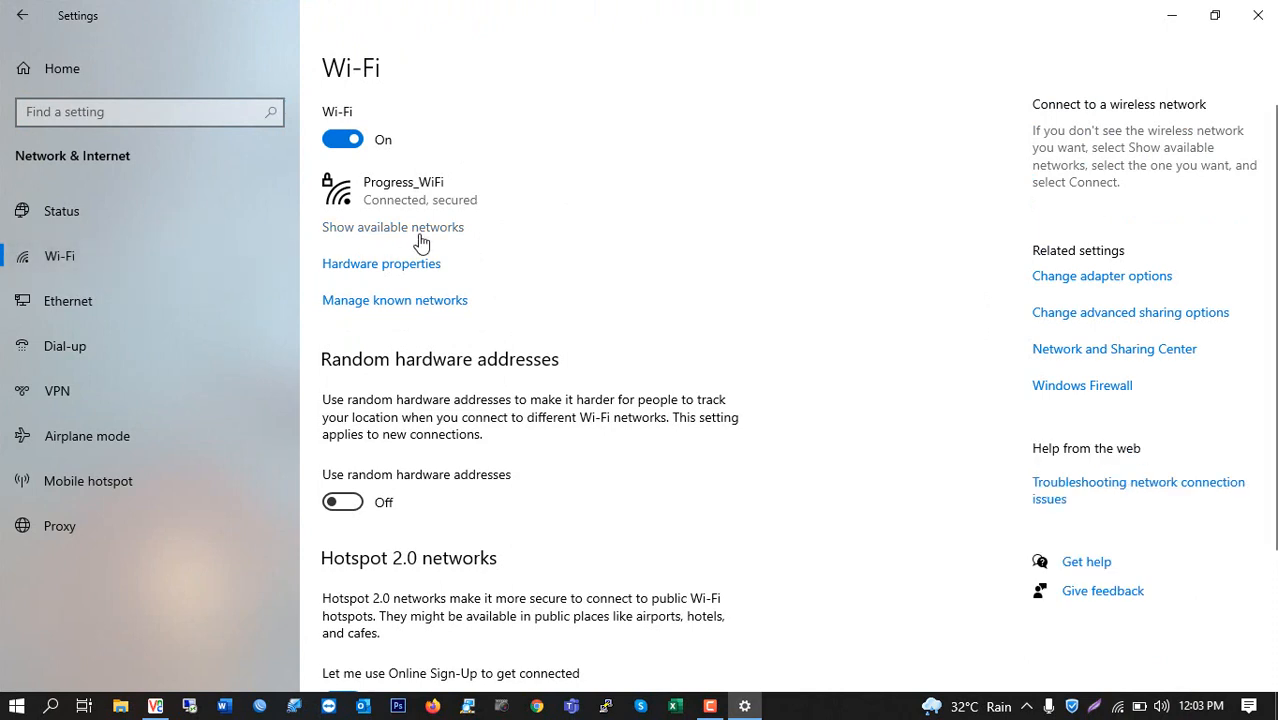
pyautogui.click(402, 190)
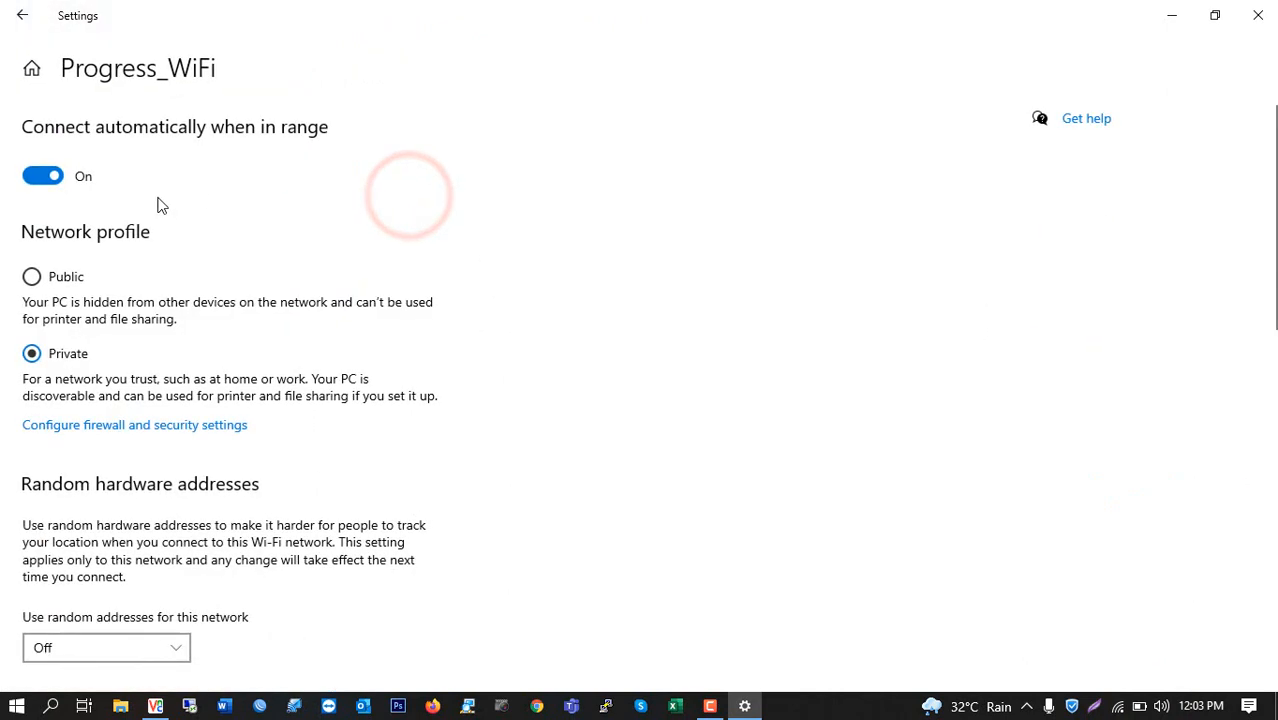
pyautogui.scroll(-5, 237, 508)
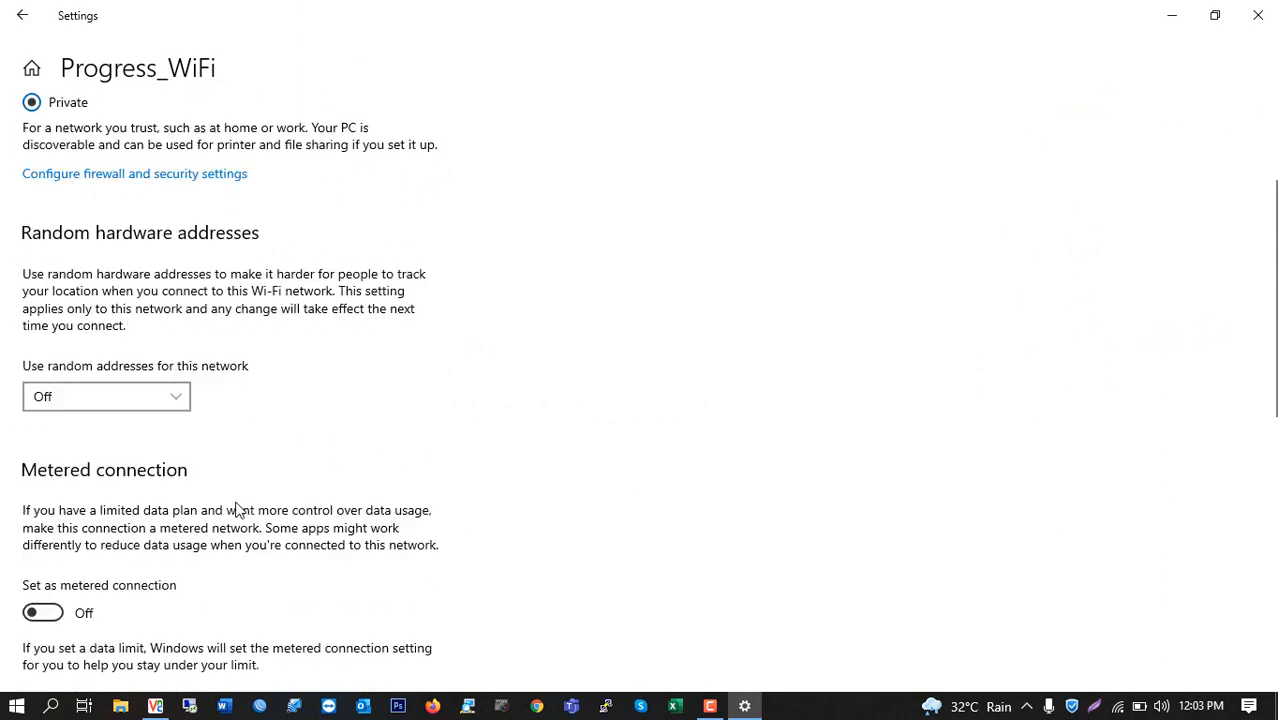
pyautogui.scroll(-5, 237, 508)
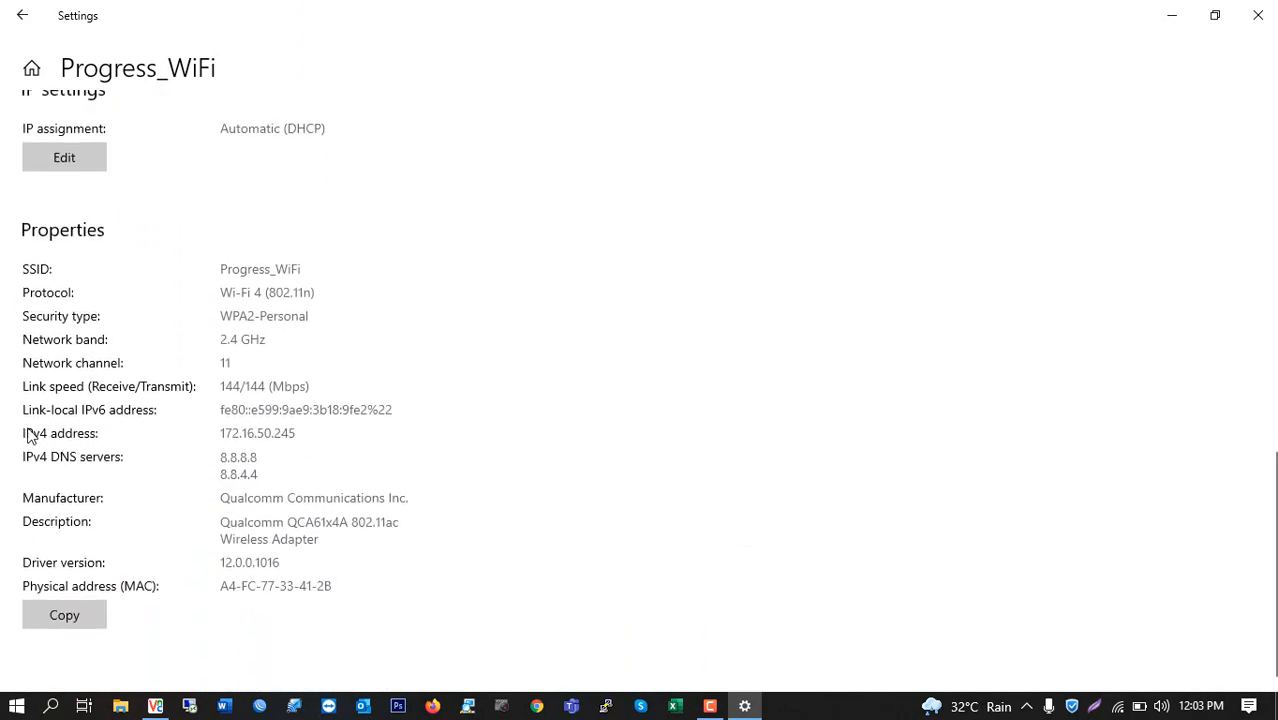
pyautogui.click(22, 435)
pyautogui.moveTo(296, 434); pyautogui.dragTo(221, 441)
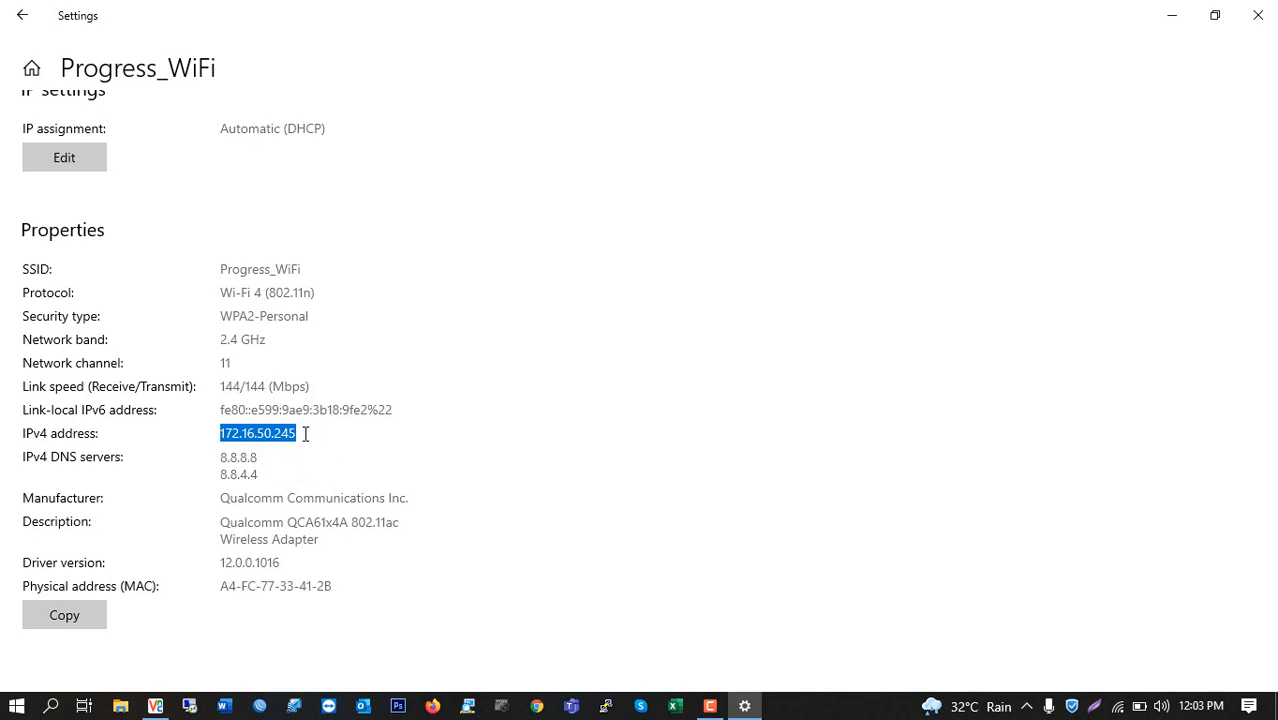
pyautogui.click(559, 417)
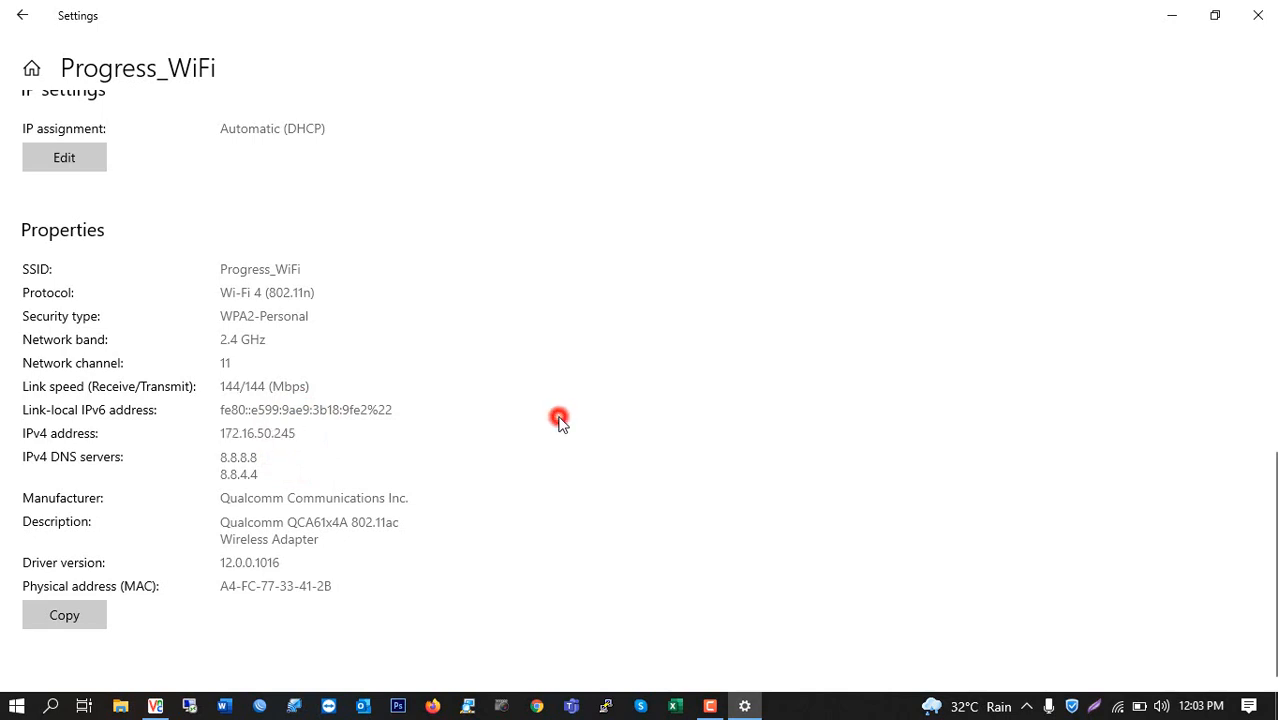
pyautogui.click(1257, 15)
pyautogui.click(522, 148)
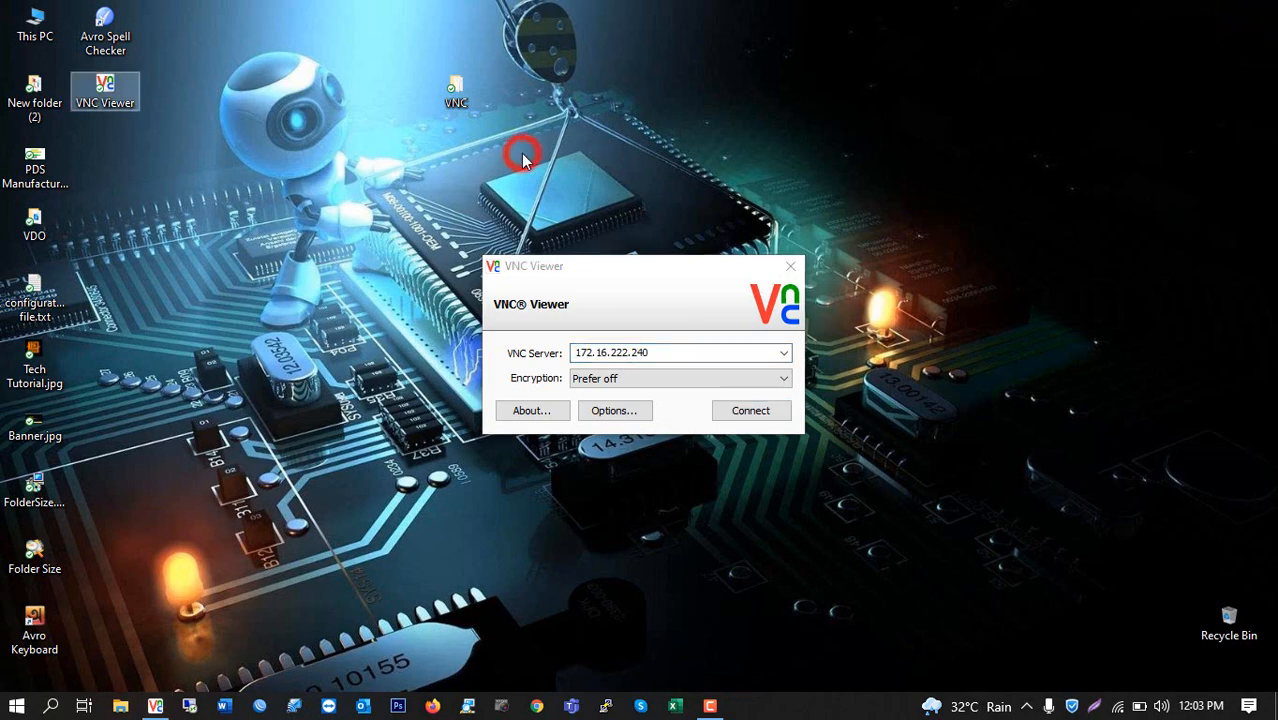
# Open a command prompt by running cmd and list the network configuration with ipconfig.
pyautogui.click(51, 706)
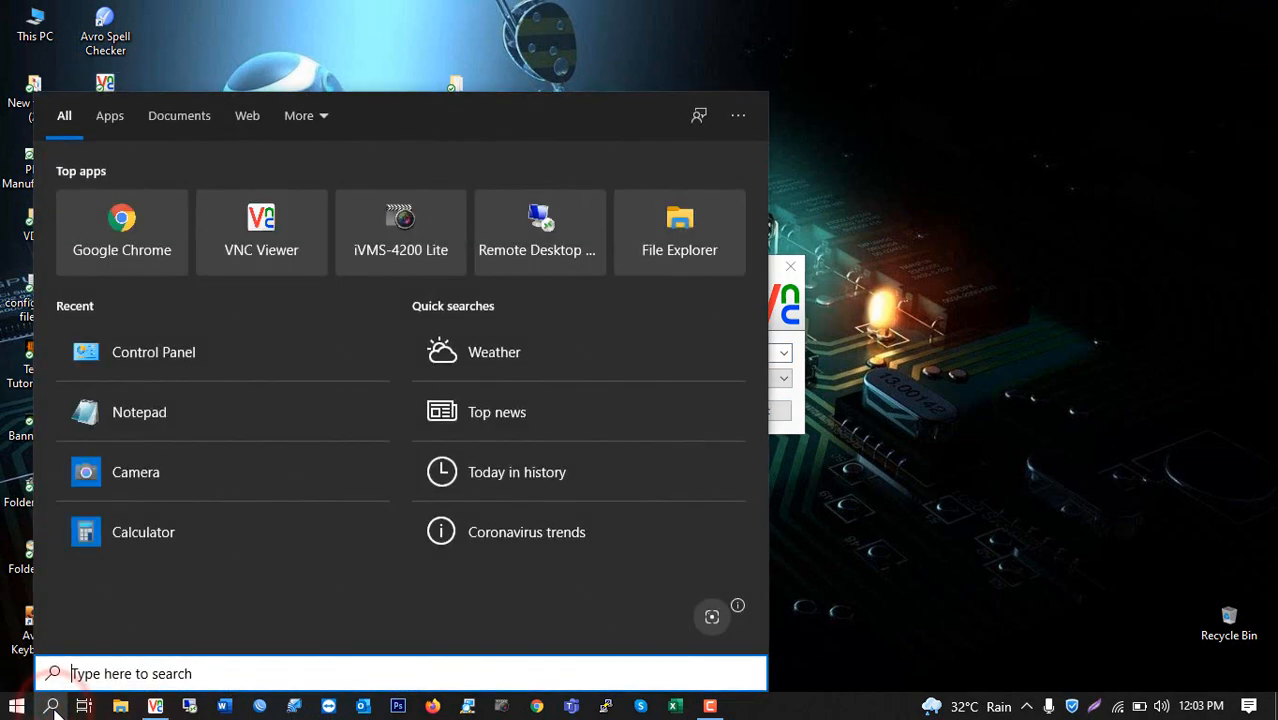
pyautogui.write('run')
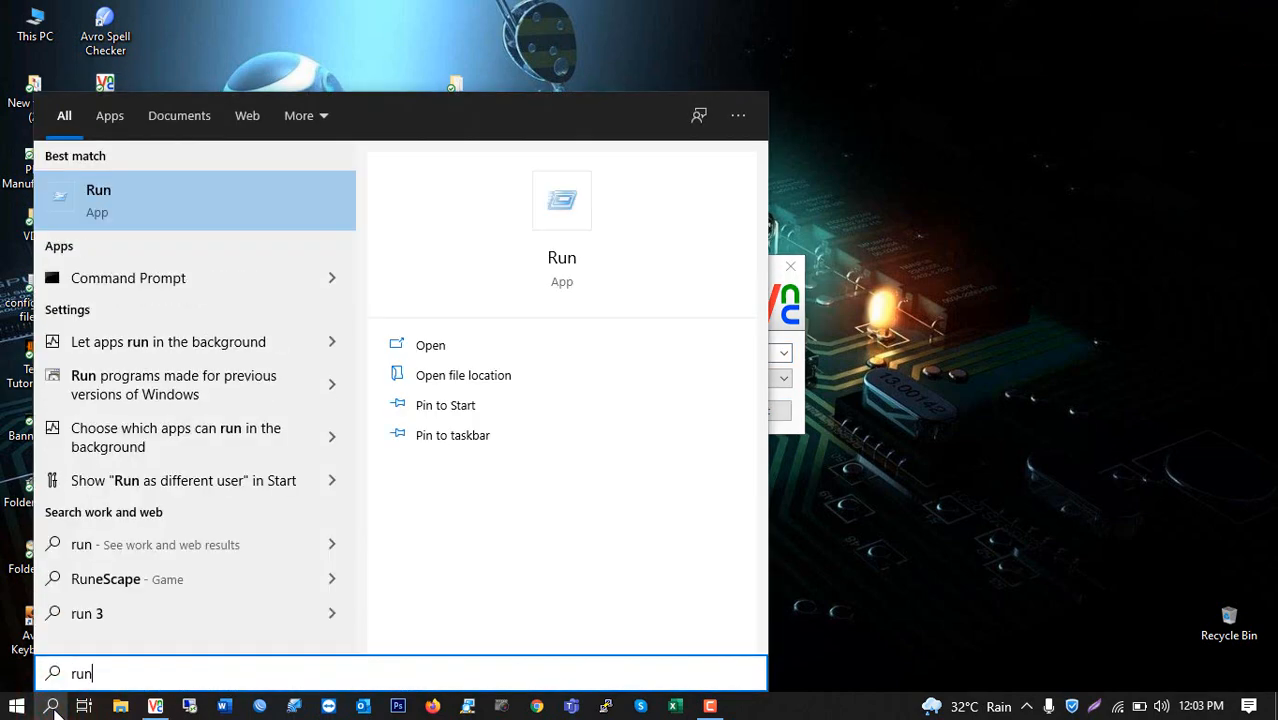
pyautogui.press('Return')
pyautogui.write('cmd')
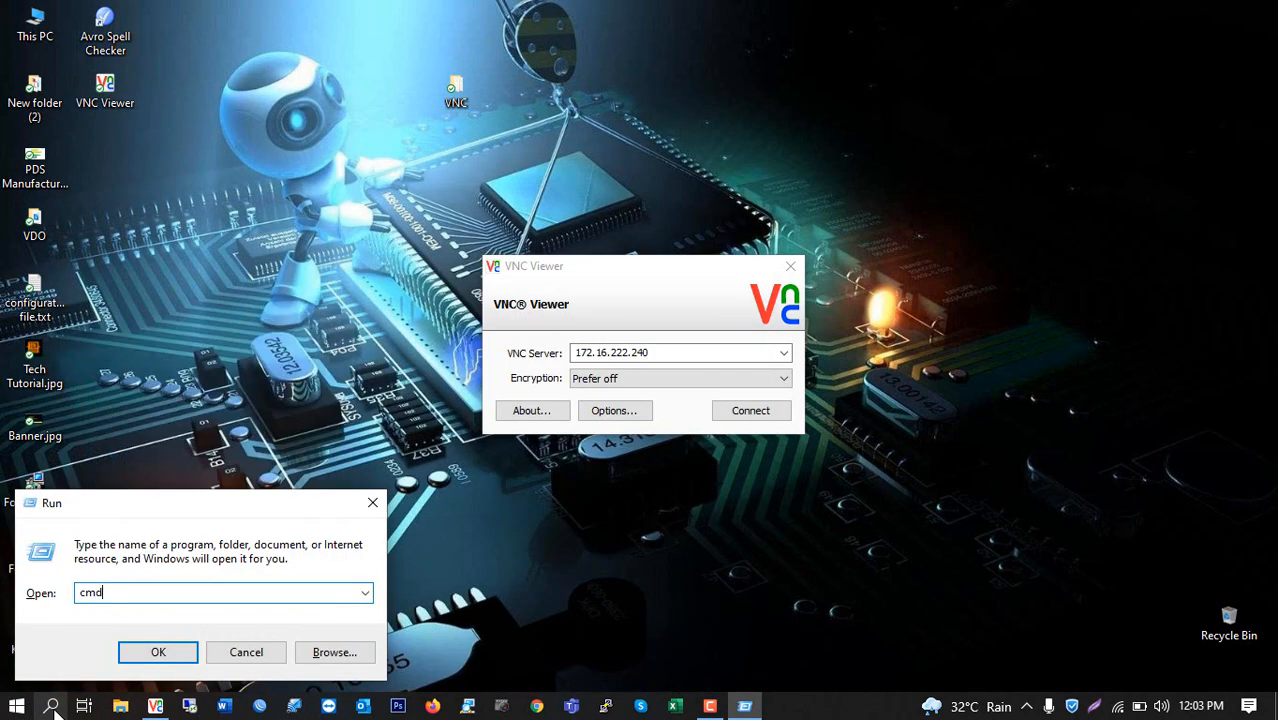
pyautogui.press('Return')
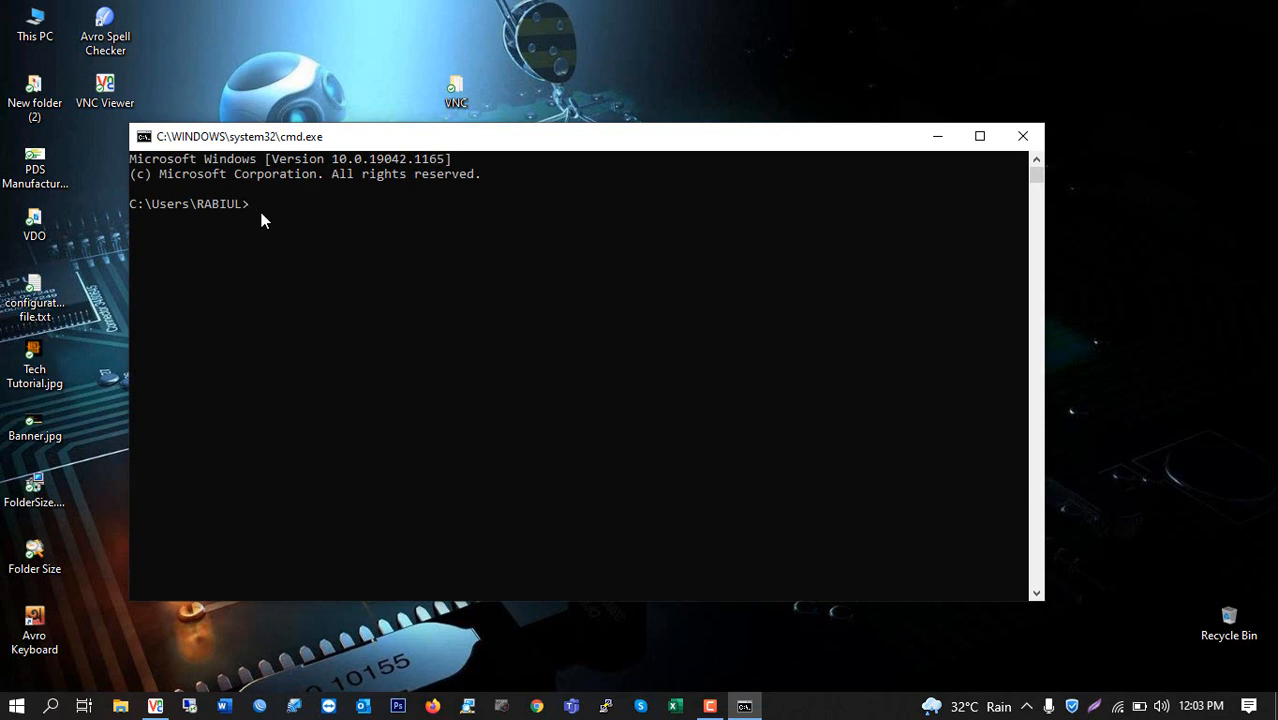
pyautogui.write('ipconfig')
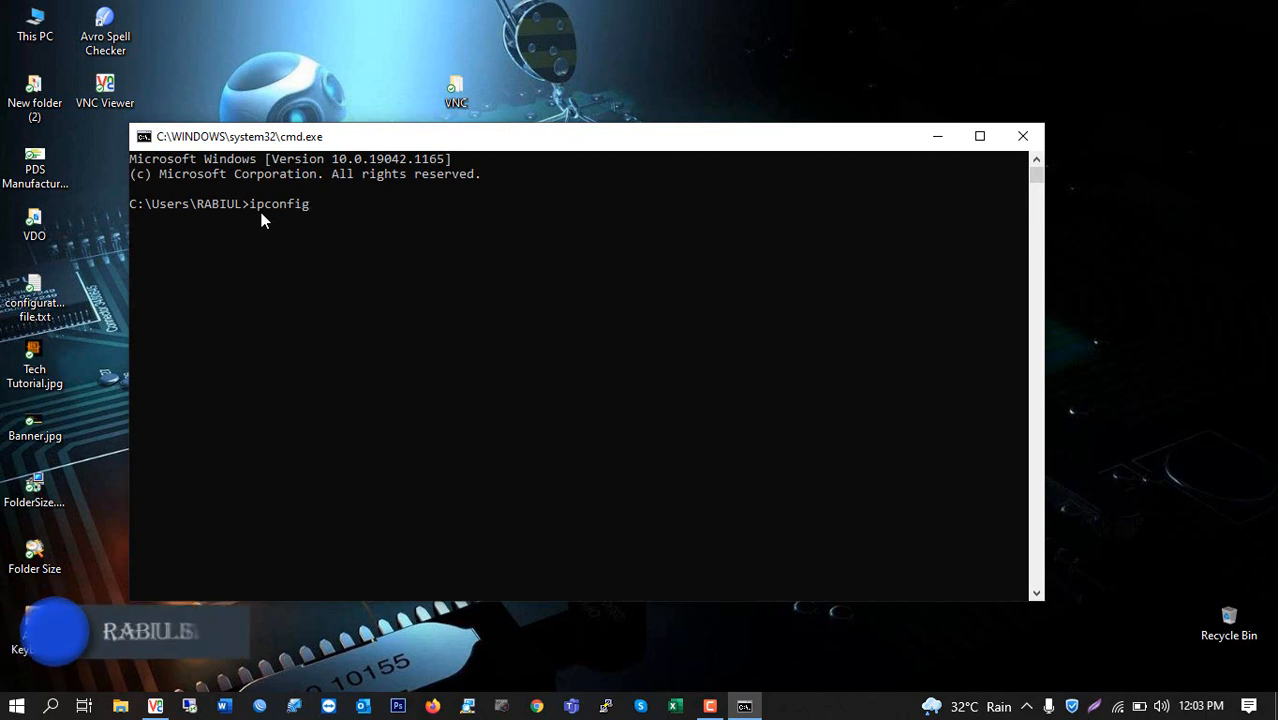
pyautogui.press('Return')
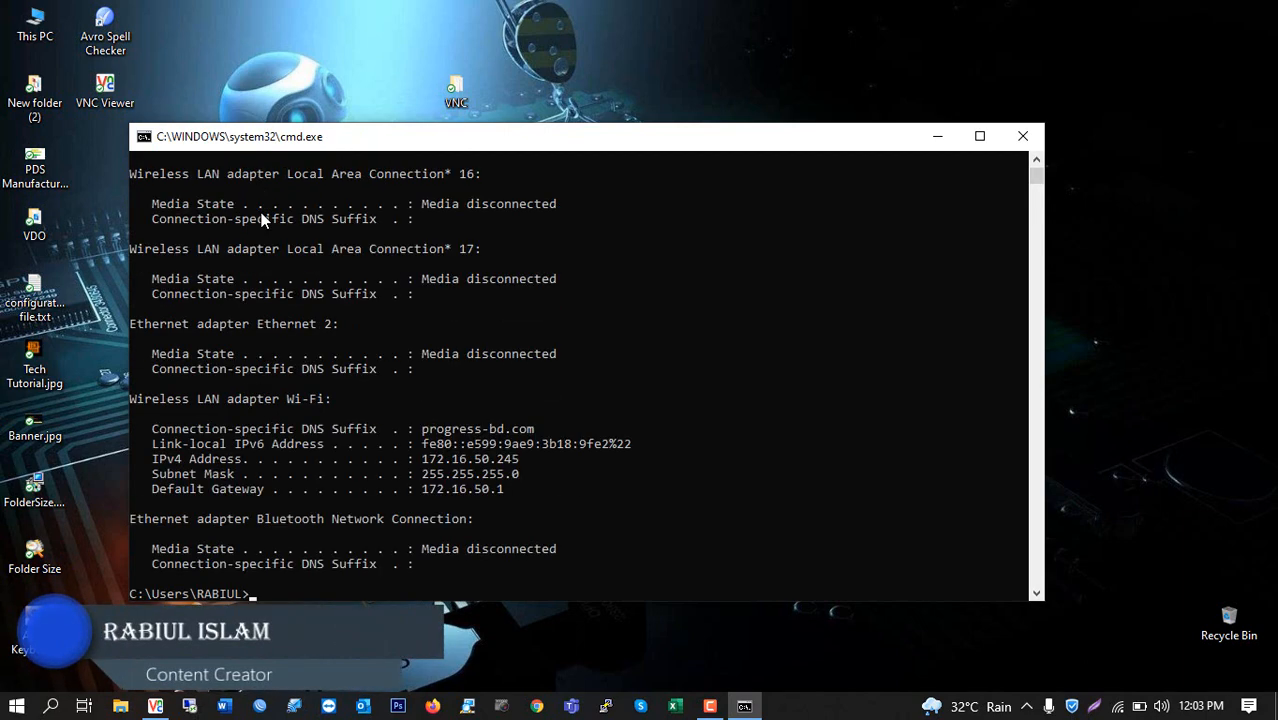
# Highlight the Wi-Fi adapter's IPv4 address line in the command output and close the command prompt.
pyautogui.click(156, 459)
pyautogui.moveTo(158, 461); pyautogui.dragTo(182, 460)
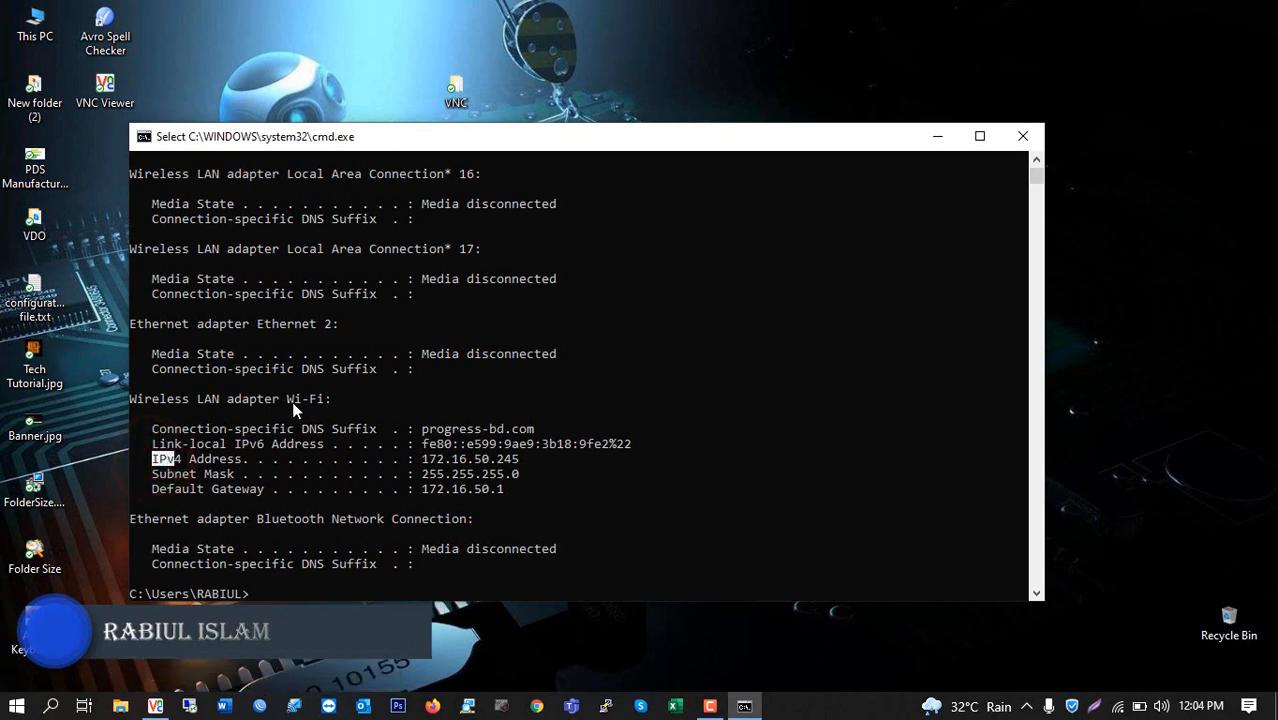
pyautogui.click(163, 459)
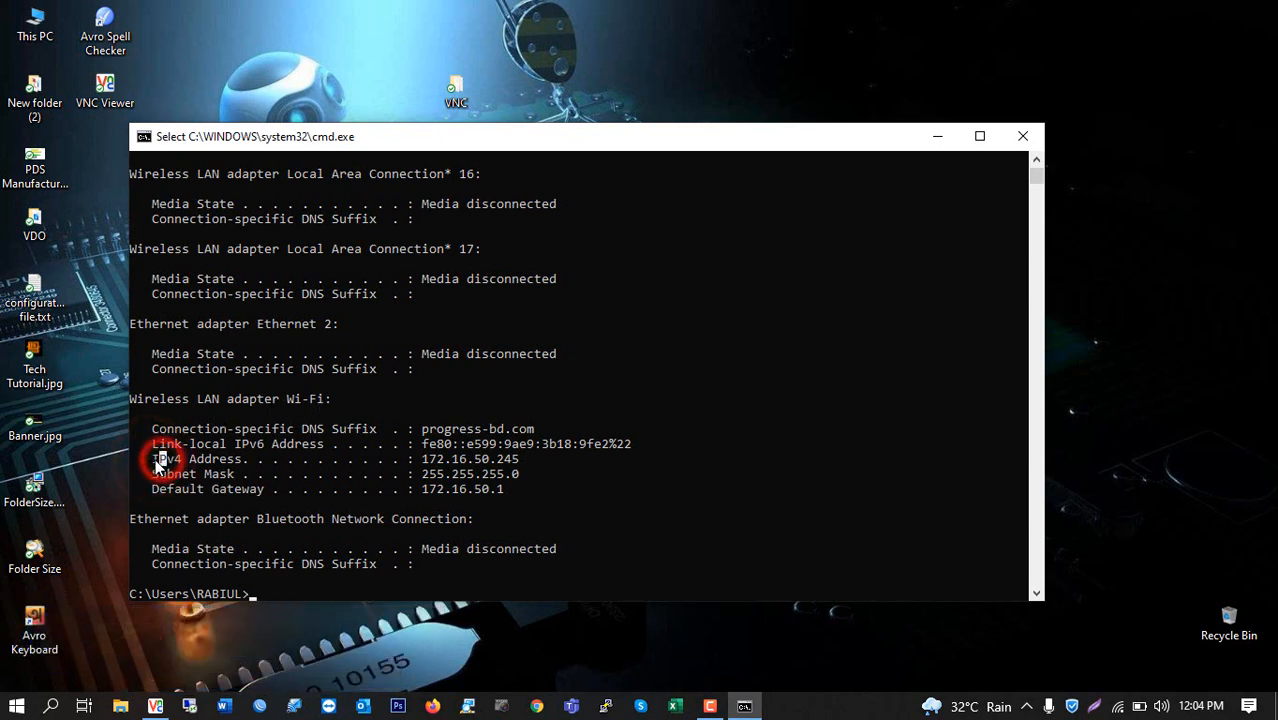
pyautogui.moveTo(155, 459); pyautogui.dragTo(525, 465)
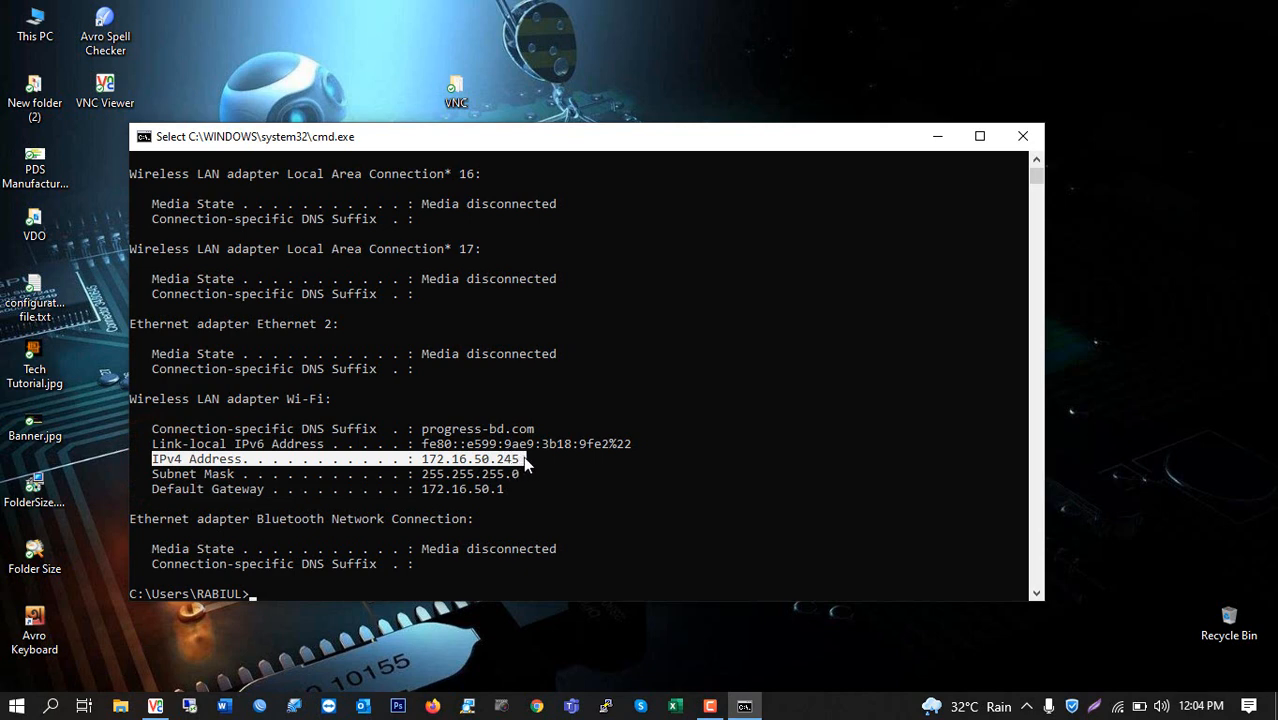
pyautogui.click(1022, 136)
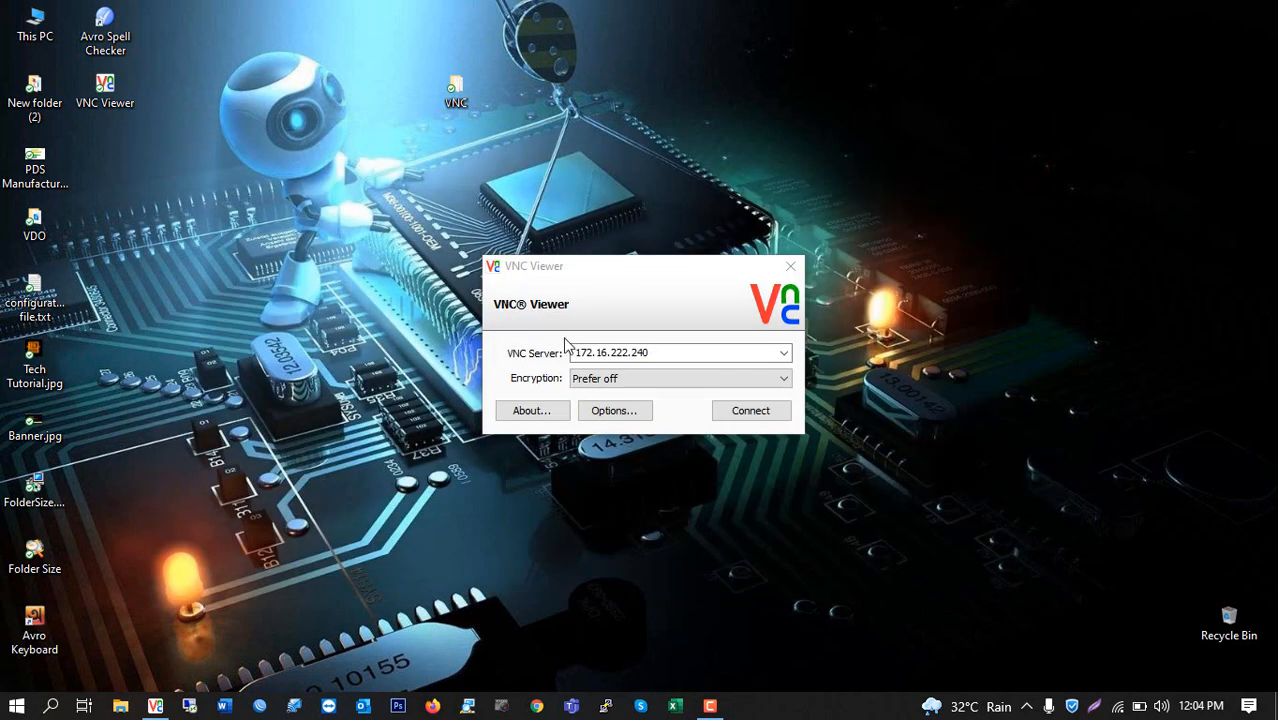
# Connect VNC Viewer to the server 172.16.222.240 and authenticate with the VNC password.
pyautogui.click(651, 353)
pyautogui.click(677, 352)
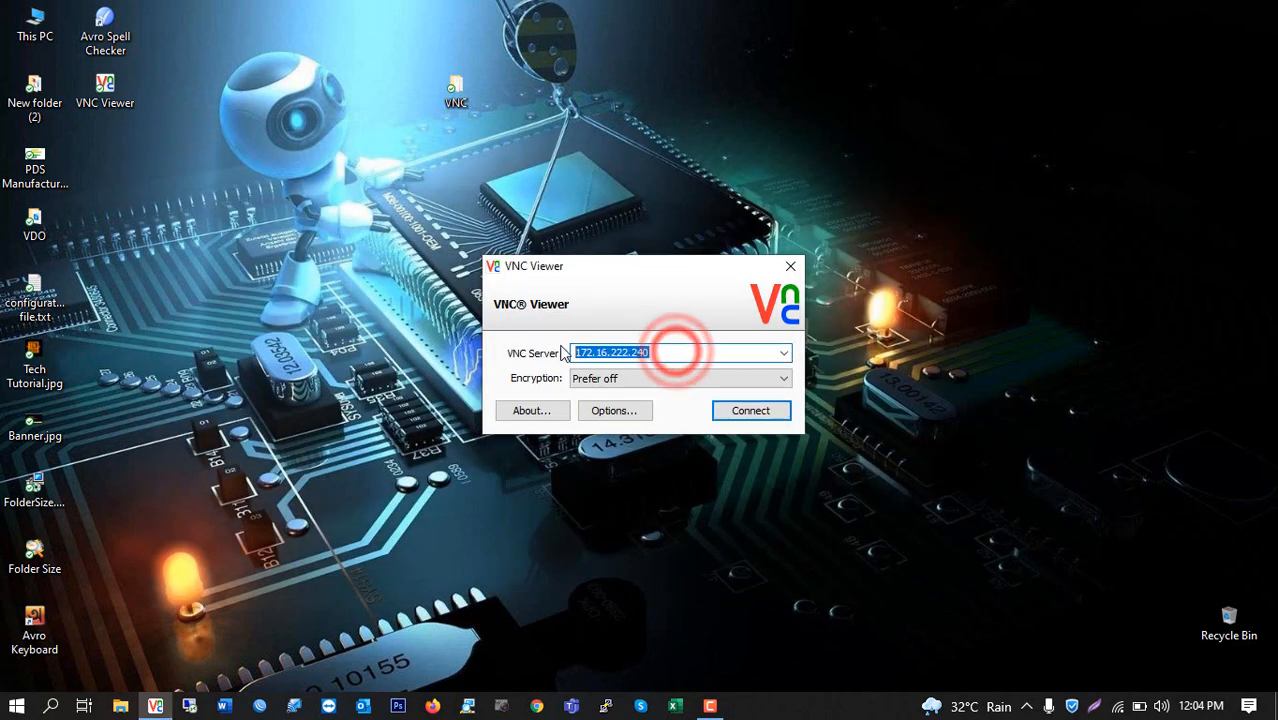
pyautogui.click(675, 351)
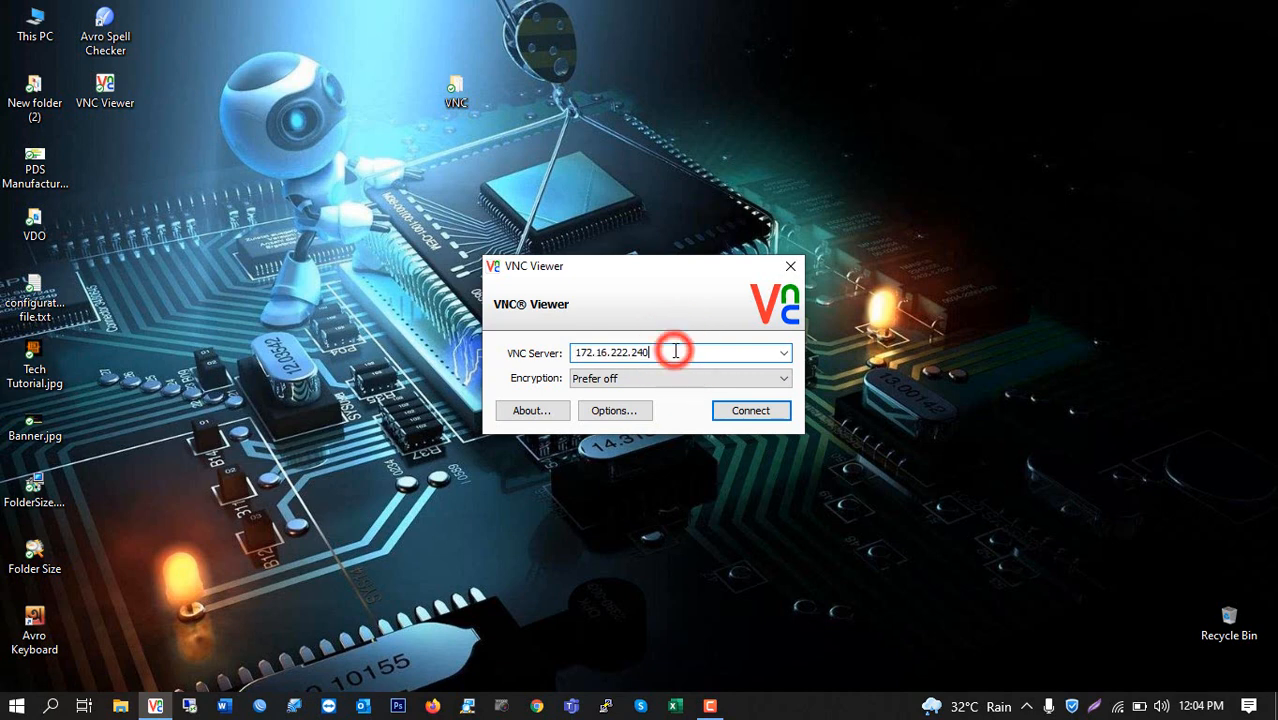
pyautogui.click(750, 411)
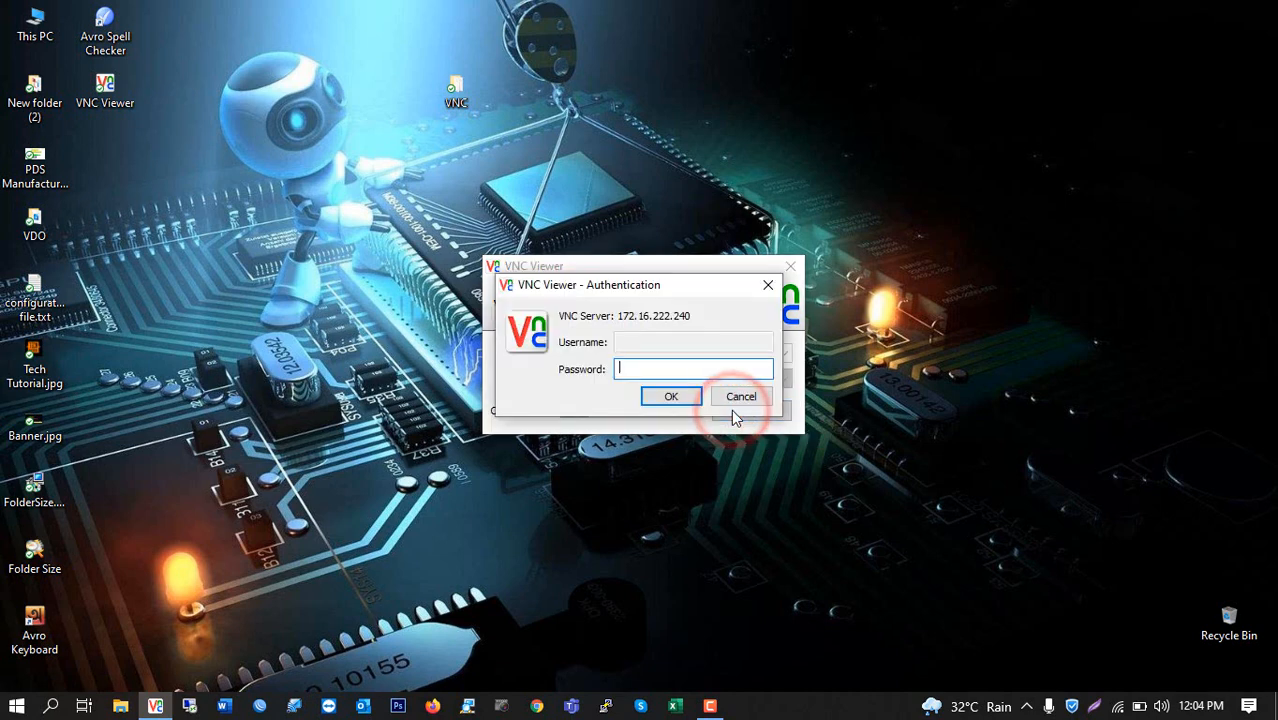
pyautogui.click(645, 369)
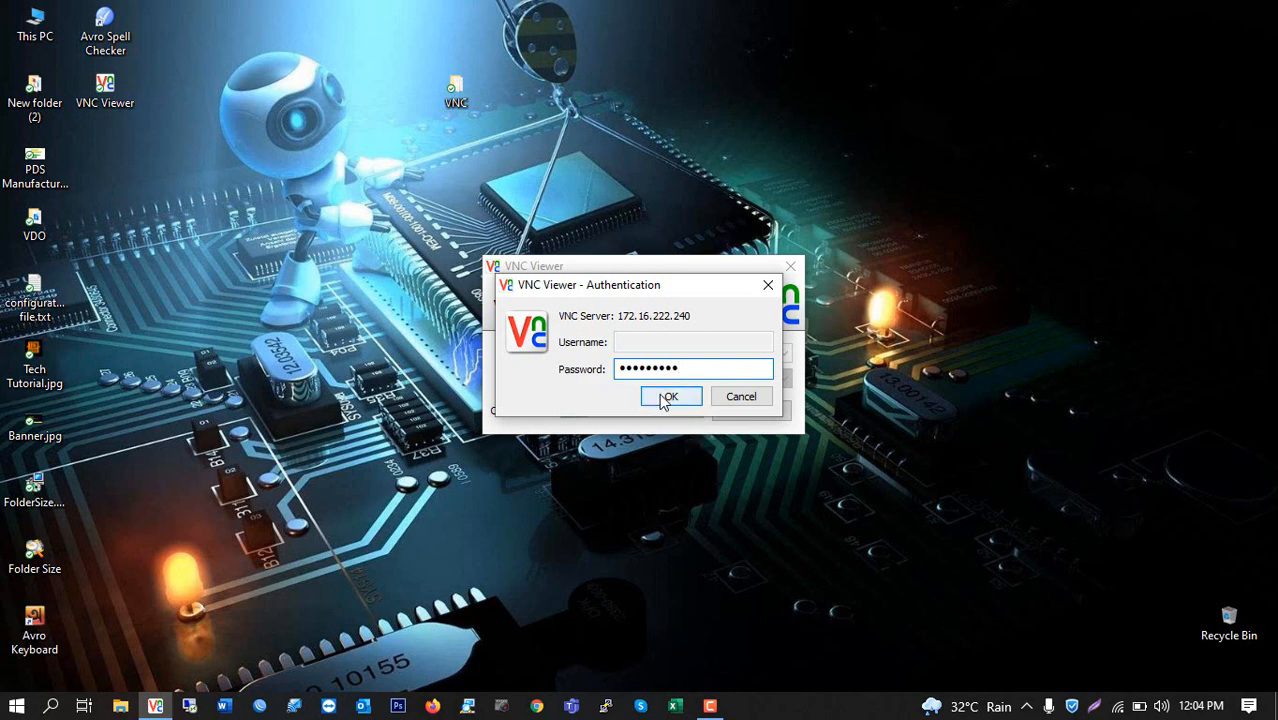
pyautogui.click(681, 396)
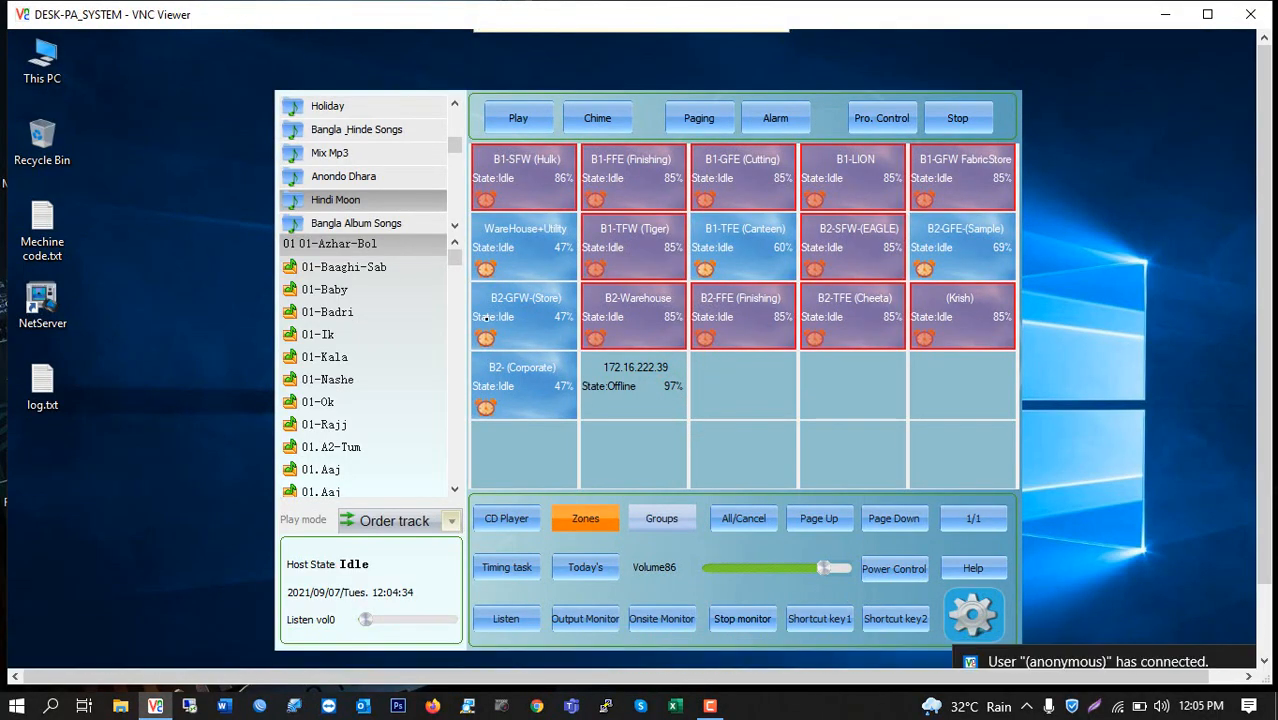
# Maximise the remote session window and switch it to full screen mode.
pyautogui.doubleClick(352, 30)
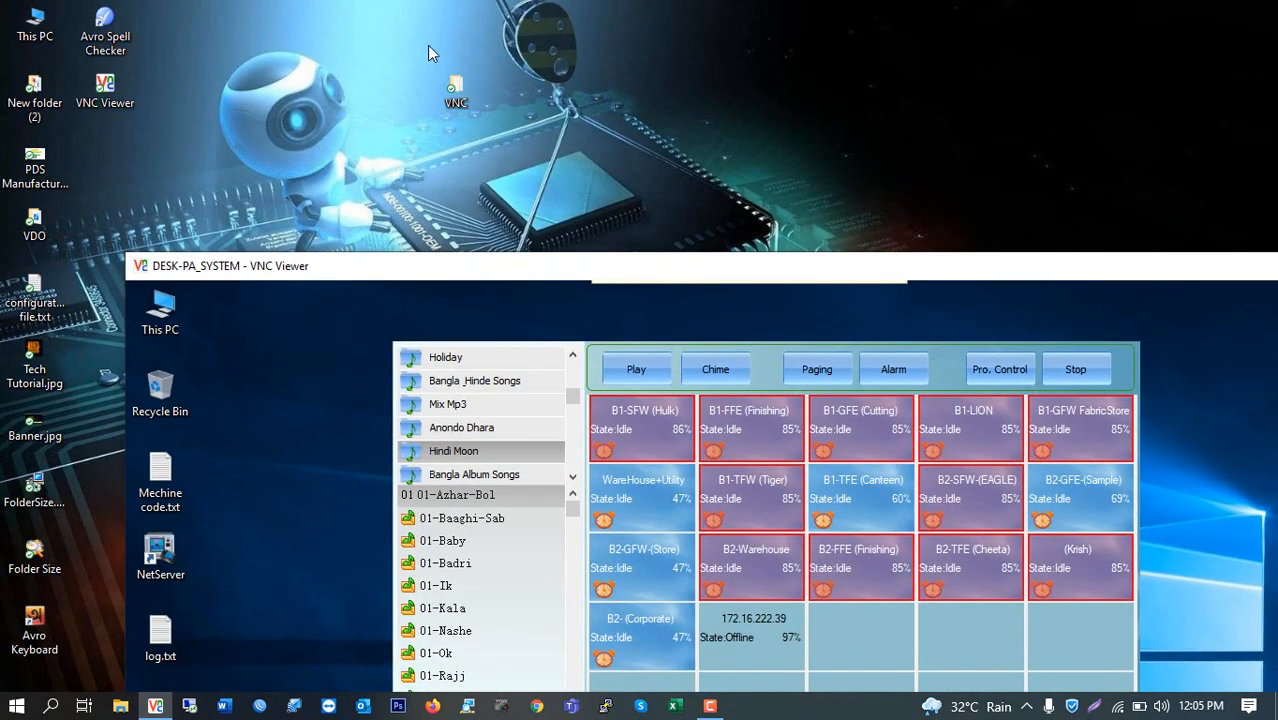
pyautogui.moveTo(462, 267); pyautogui.dragTo(337, 5)
pyautogui.moveTo(622, 12)
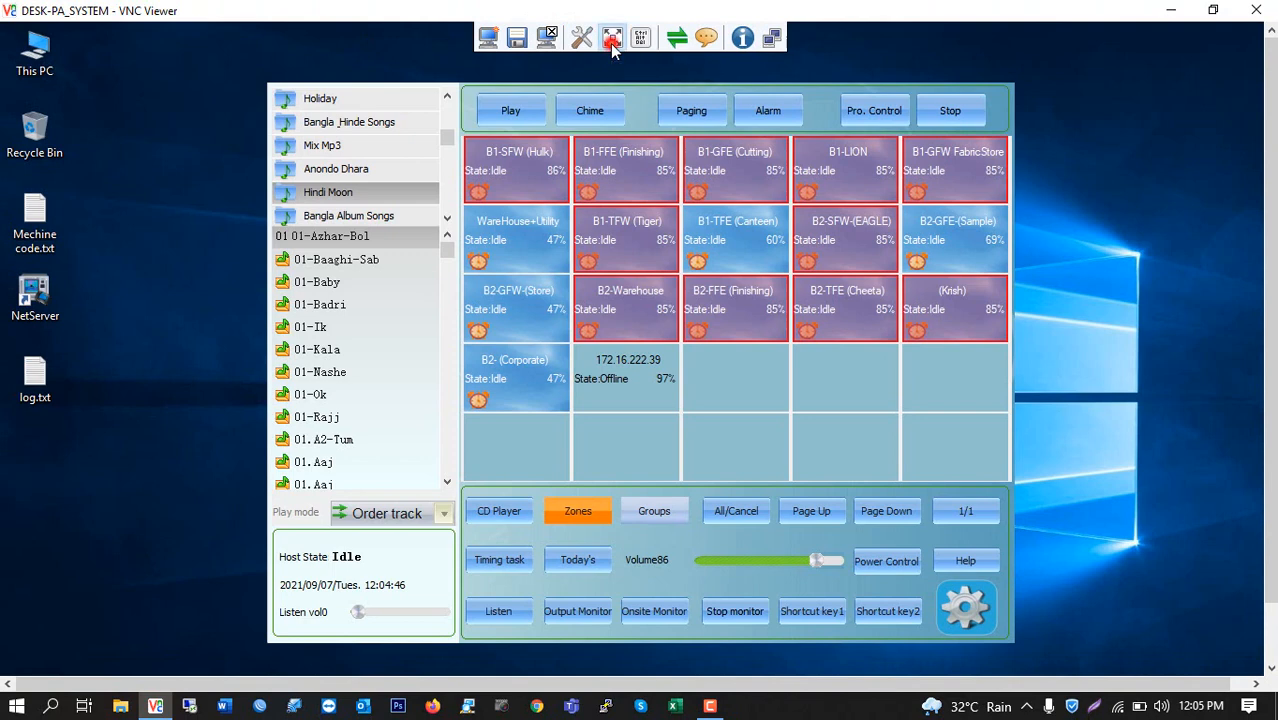
pyautogui.click(612, 40)
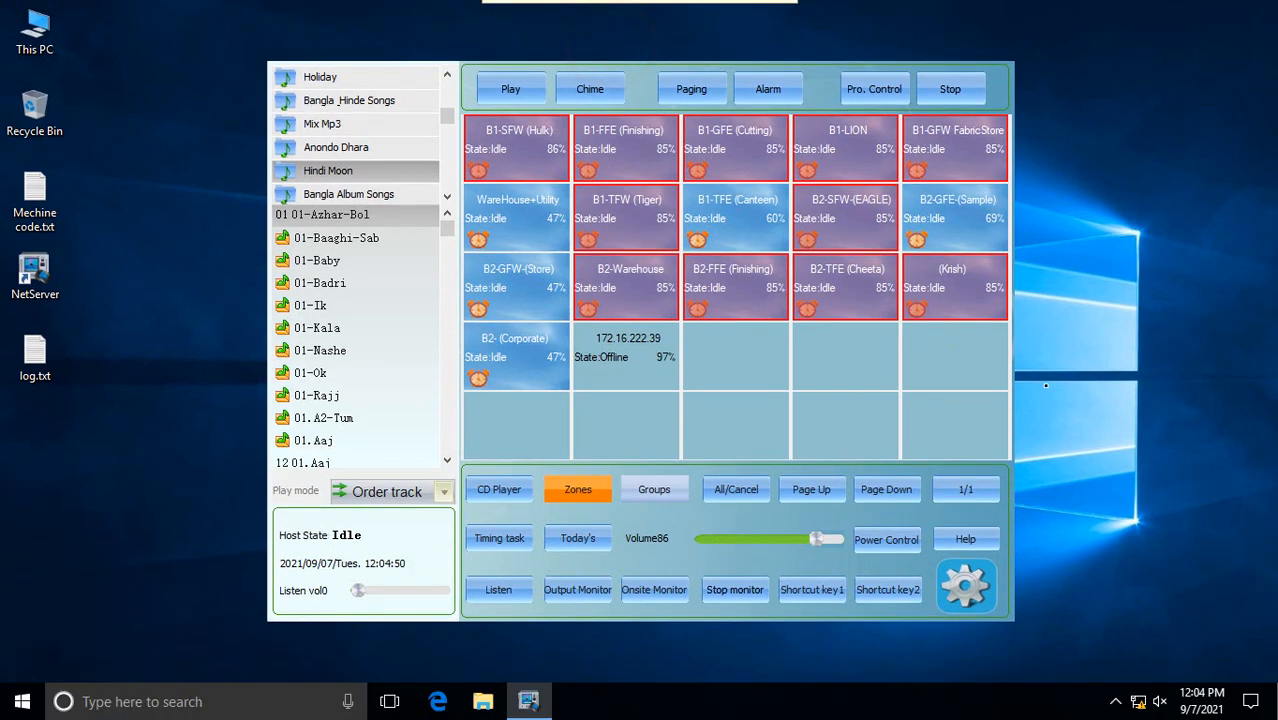
# Select all zones in the audio control program on the remote desktop.
pyautogui.click(748, 489)
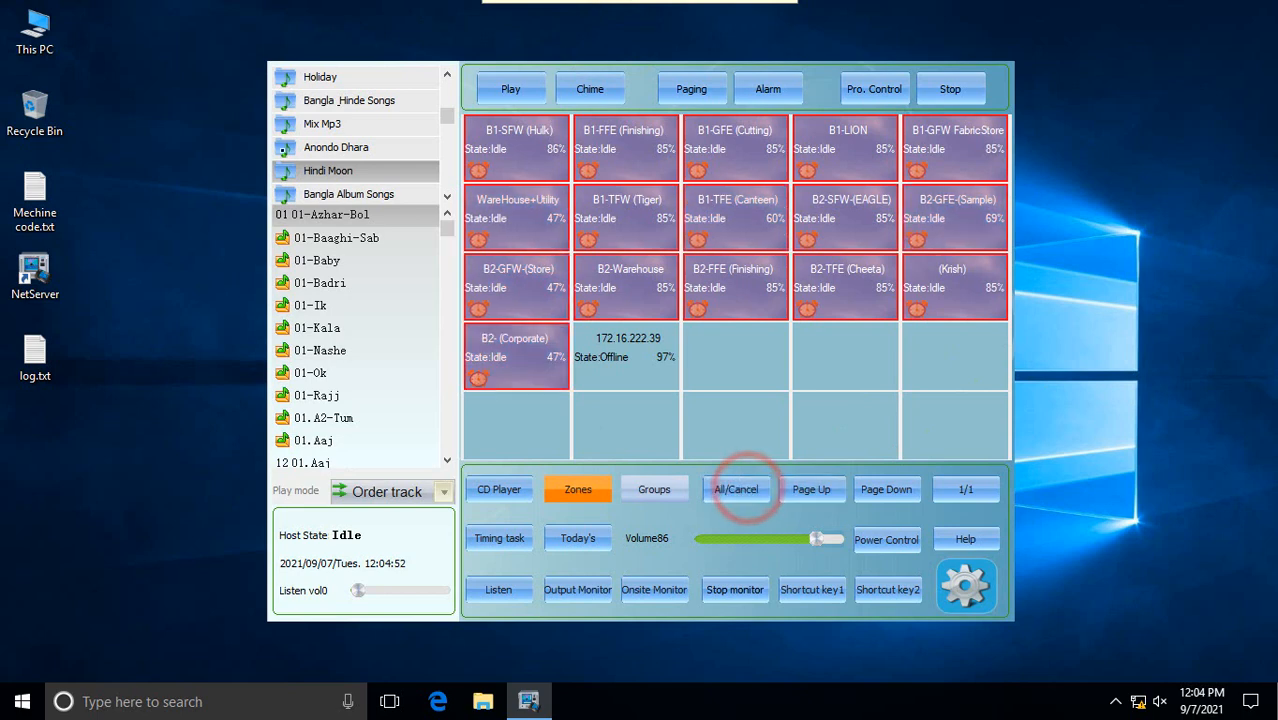
# Deselect all zones in the audio control program and refresh the remote desktop.
pyautogui.click(742, 492)
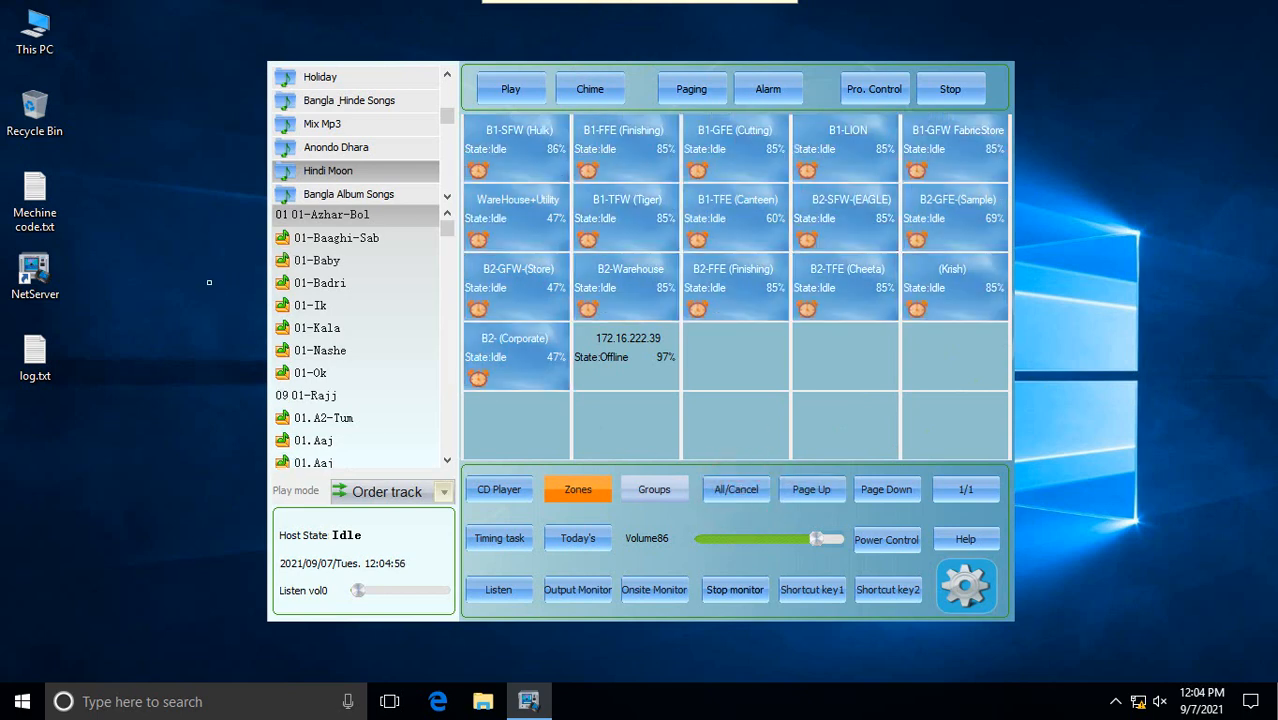
pyautogui.rightClick(139, 159)
pyautogui.click(176, 222)
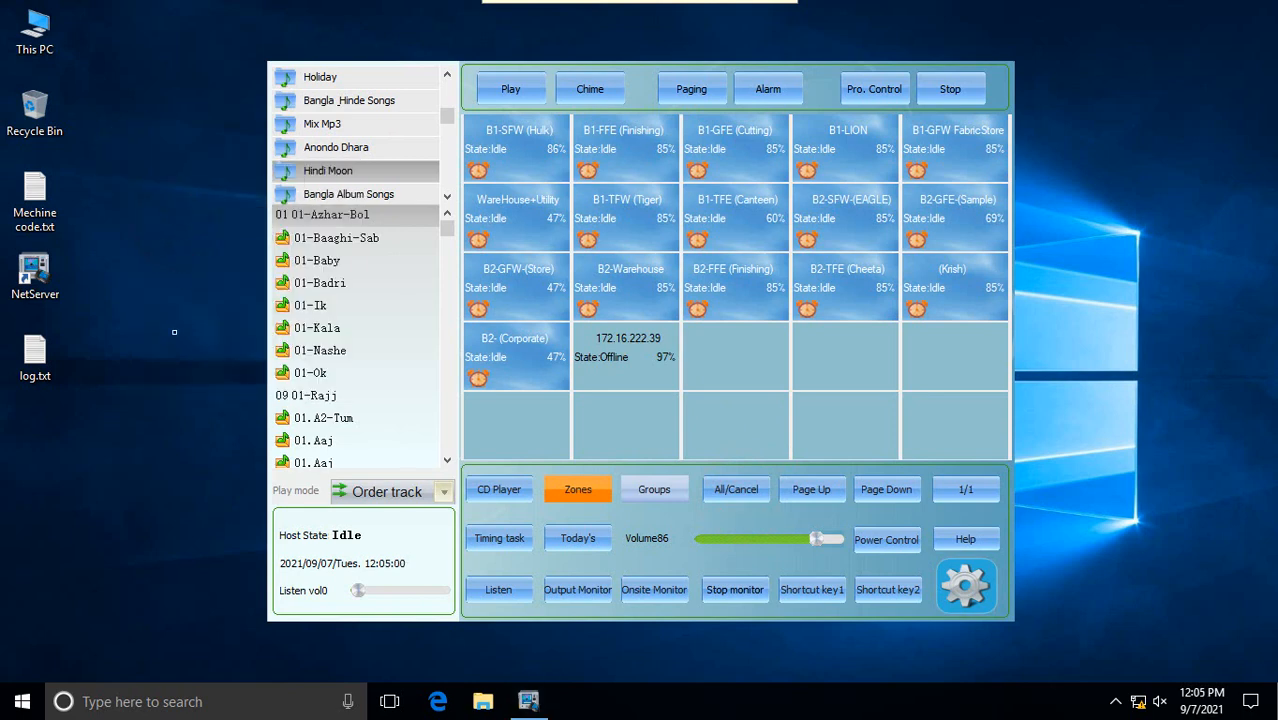
# Exit full screen mode and close the remote session window to end the VNC connection.
pyautogui.moveTo(638, 8)
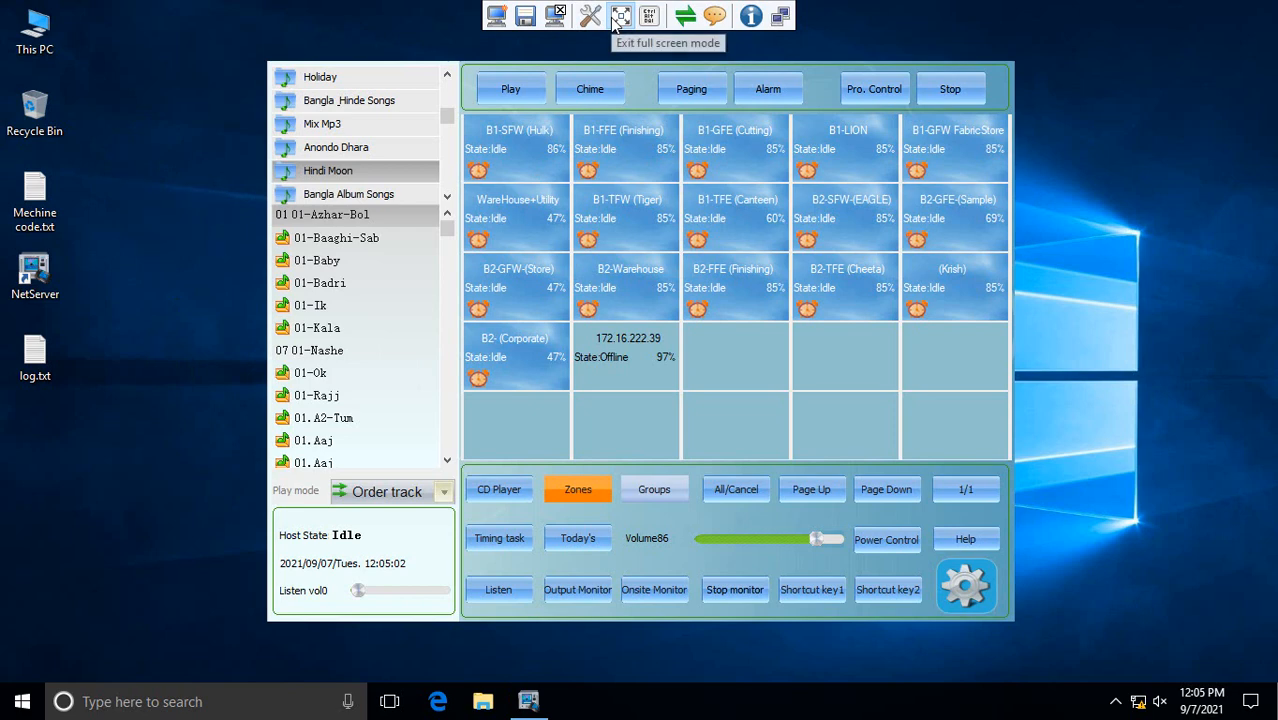
pyautogui.click(620, 16)
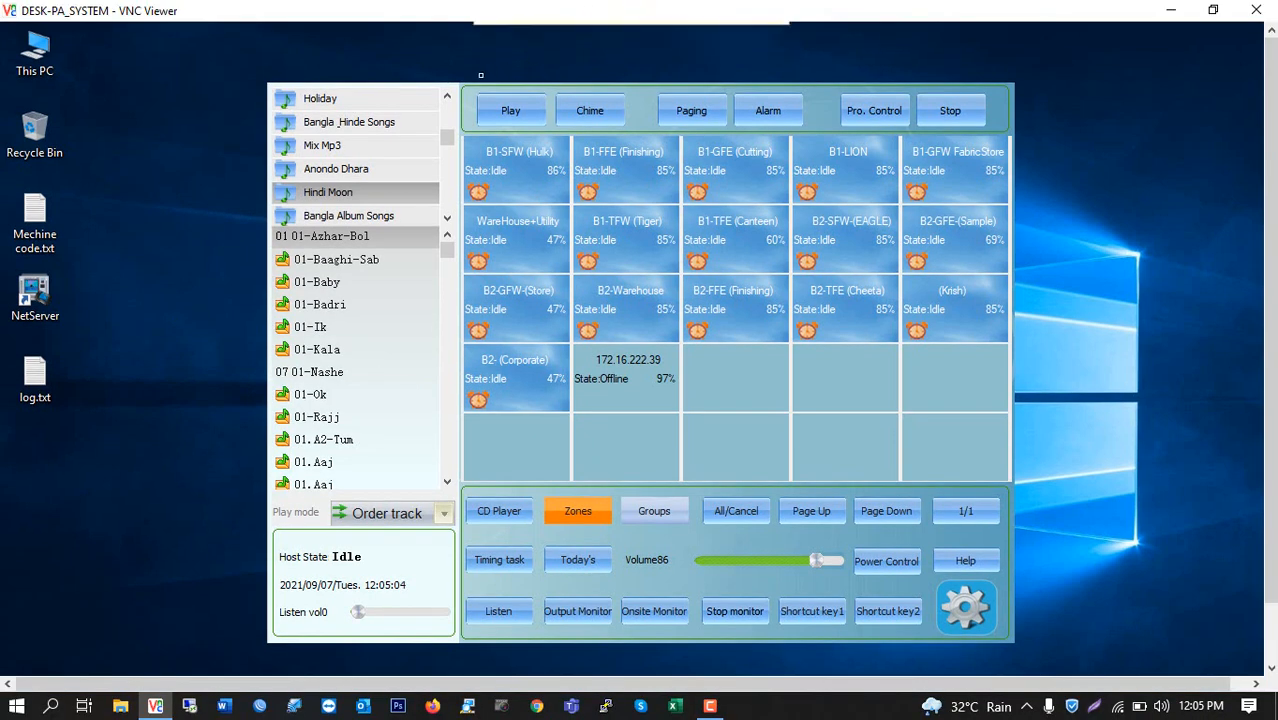
pyautogui.moveTo(600, 32)
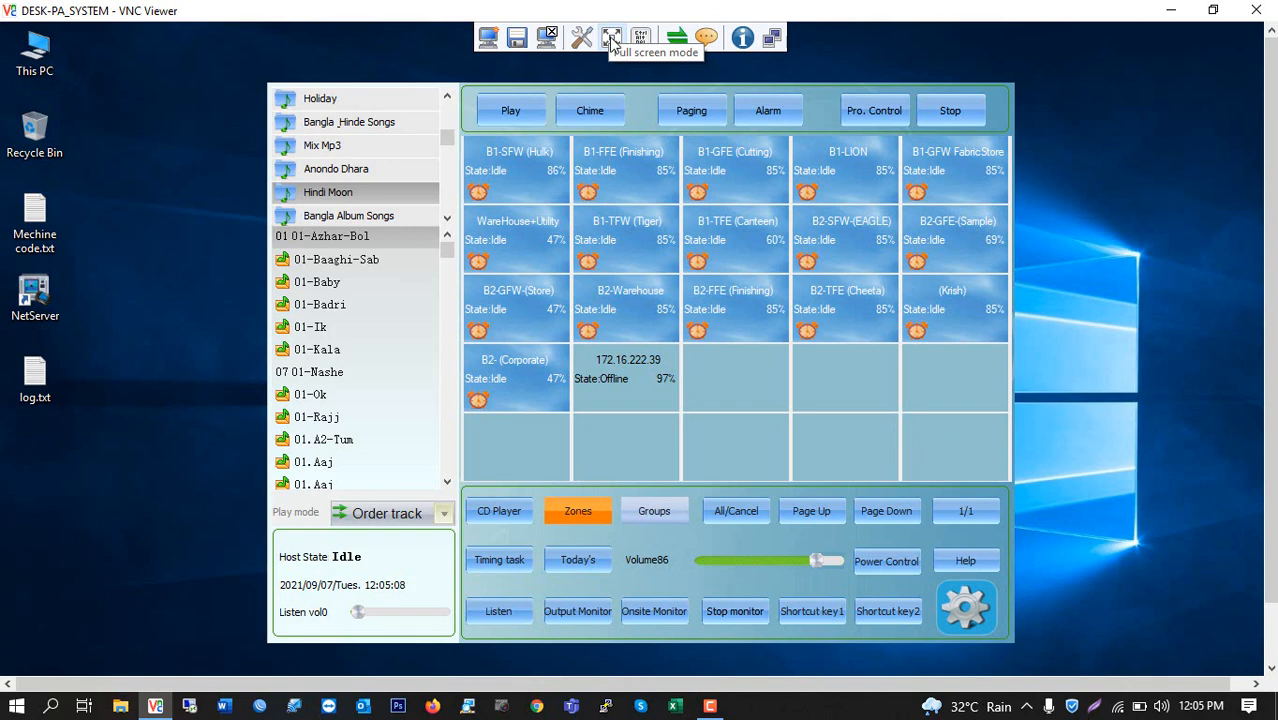
pyautogui.click(1256, 12)
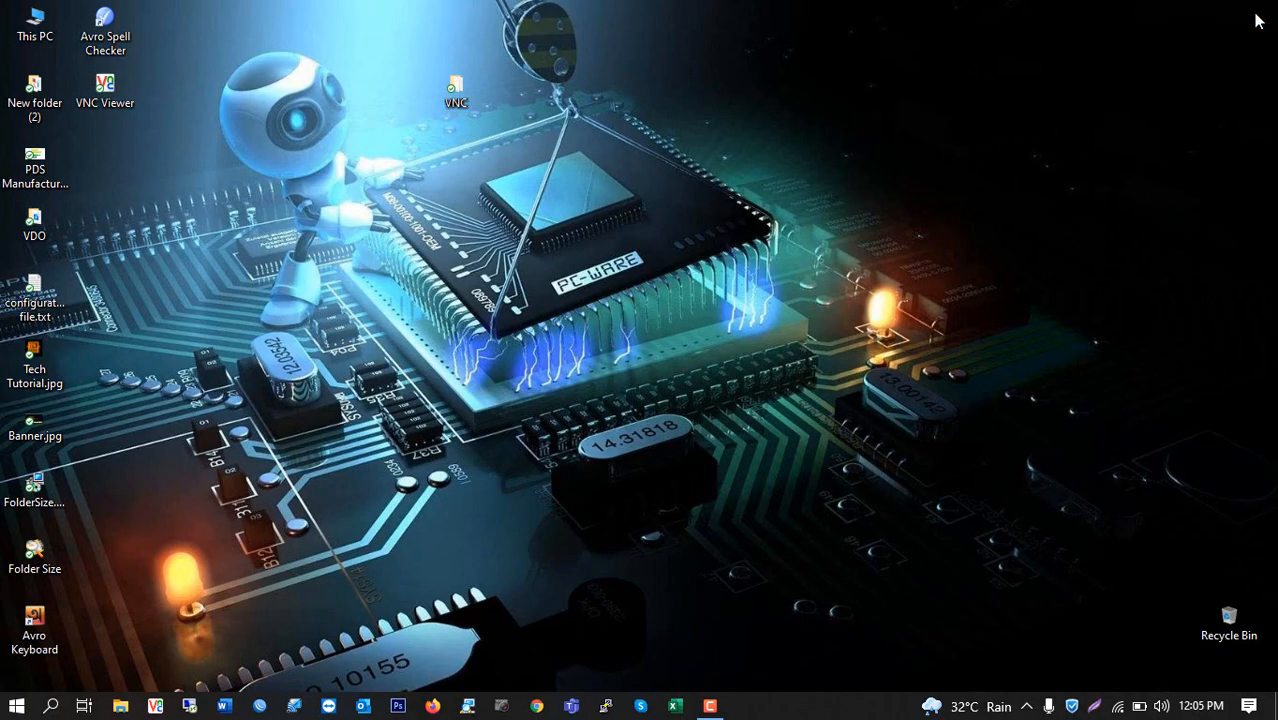
# Refresh the local Windows desktop.
pyautogui.rightClick(677, 190)
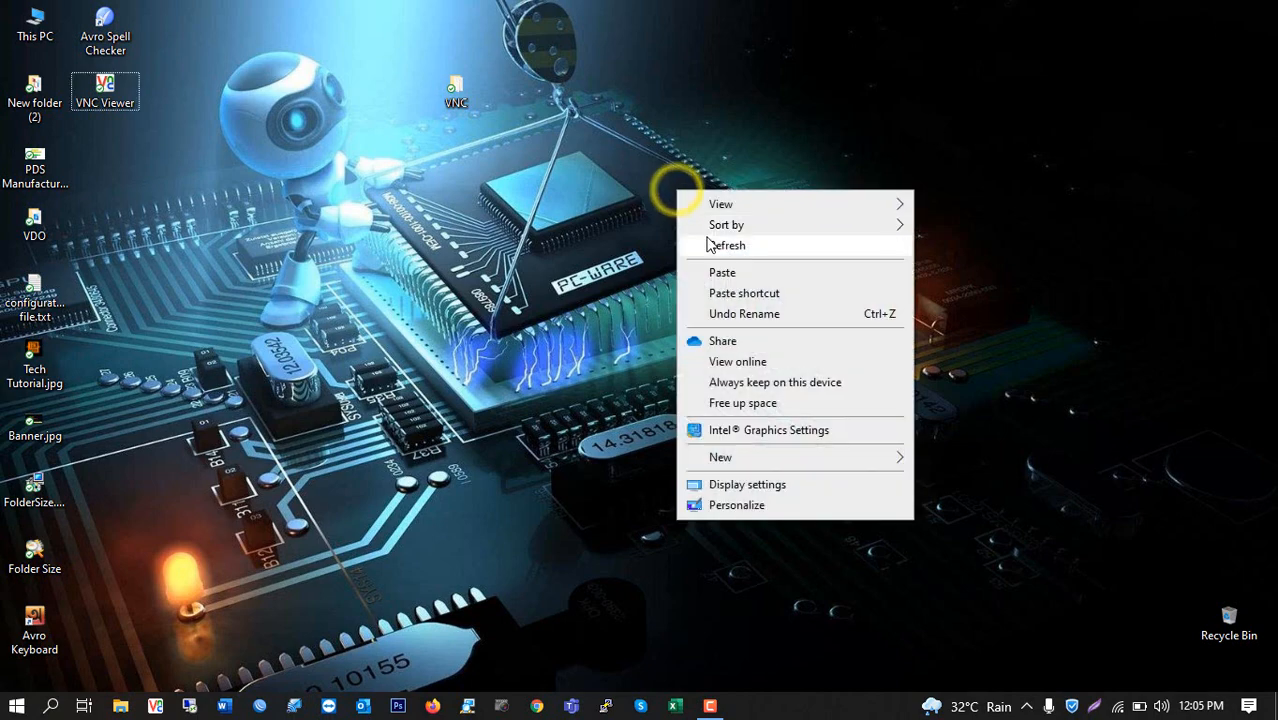
pyautogui.click(707, 245)
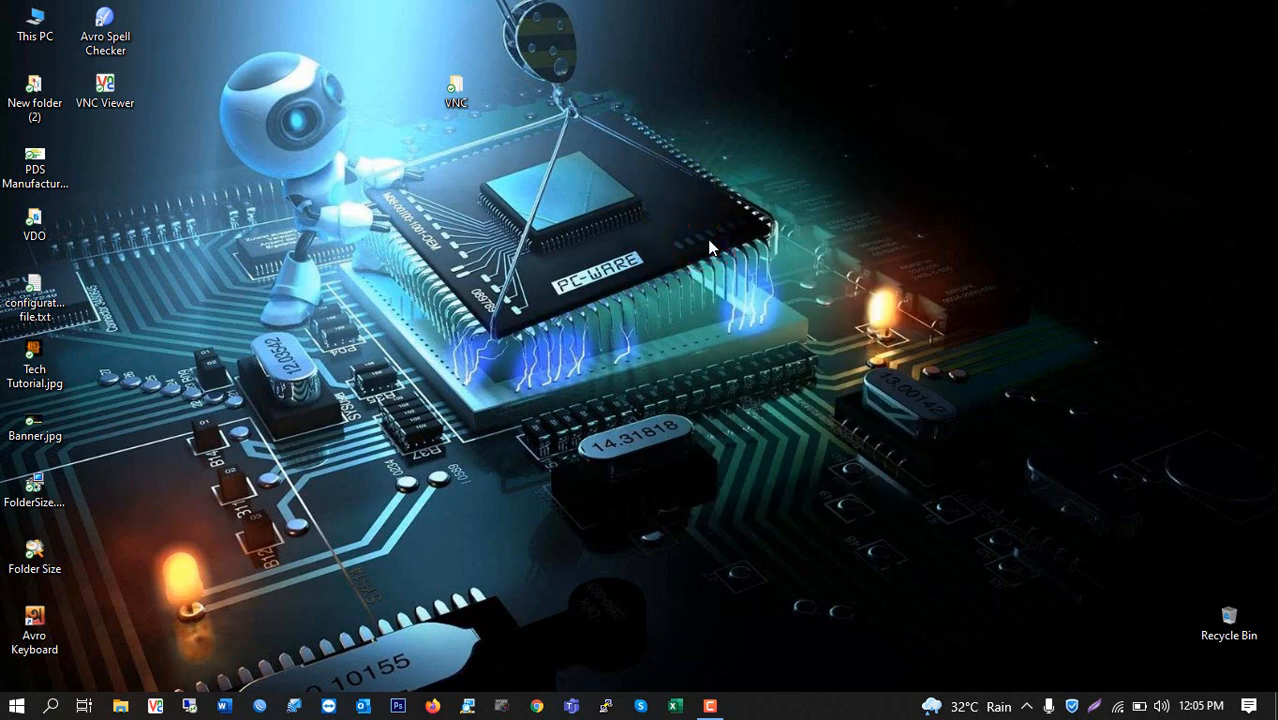